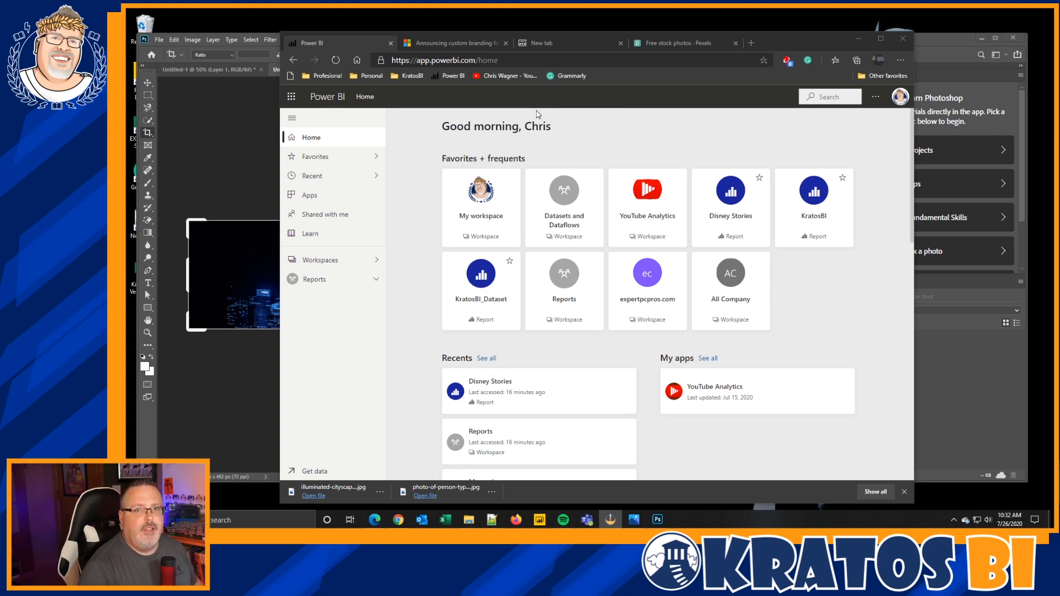
- Review the Microsoft Power BI blog post on custom branding, including its logo, cover image and theme color guidance
click(438, 42)
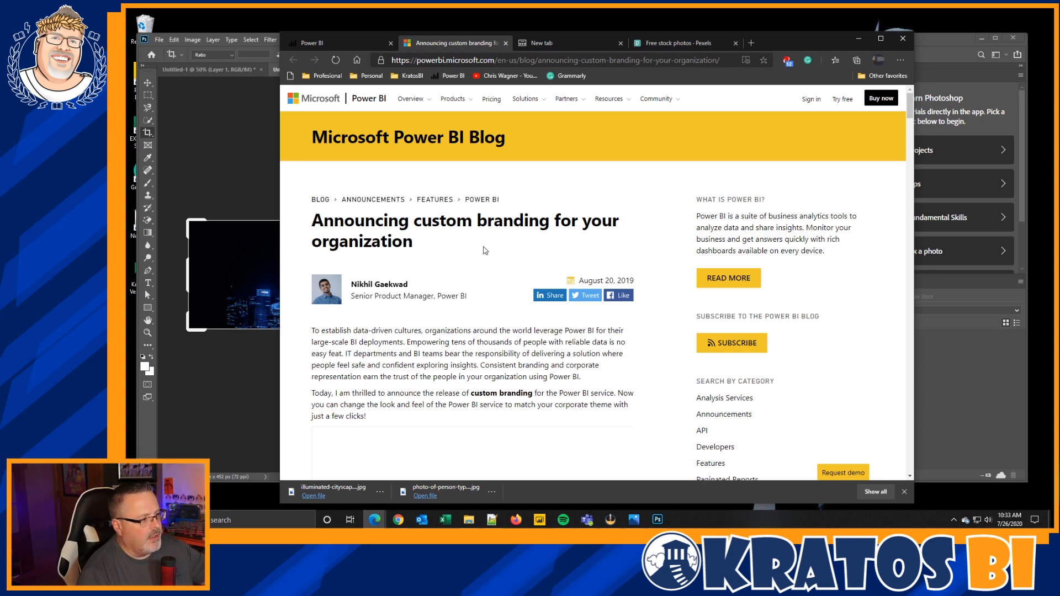
scroll(484, 251, down, 6)
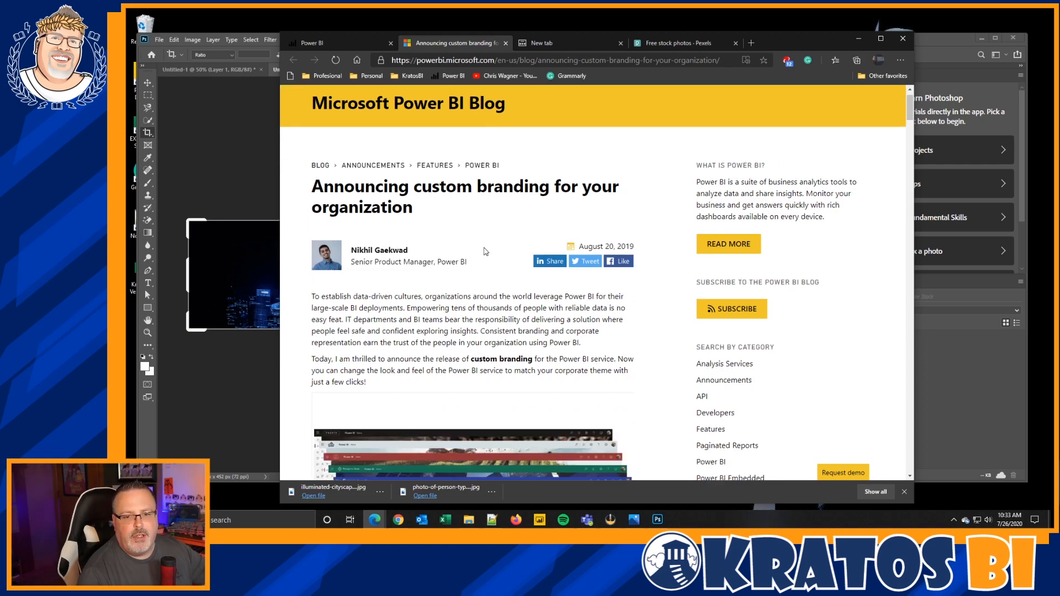
scroll(485, 252, down, 3)
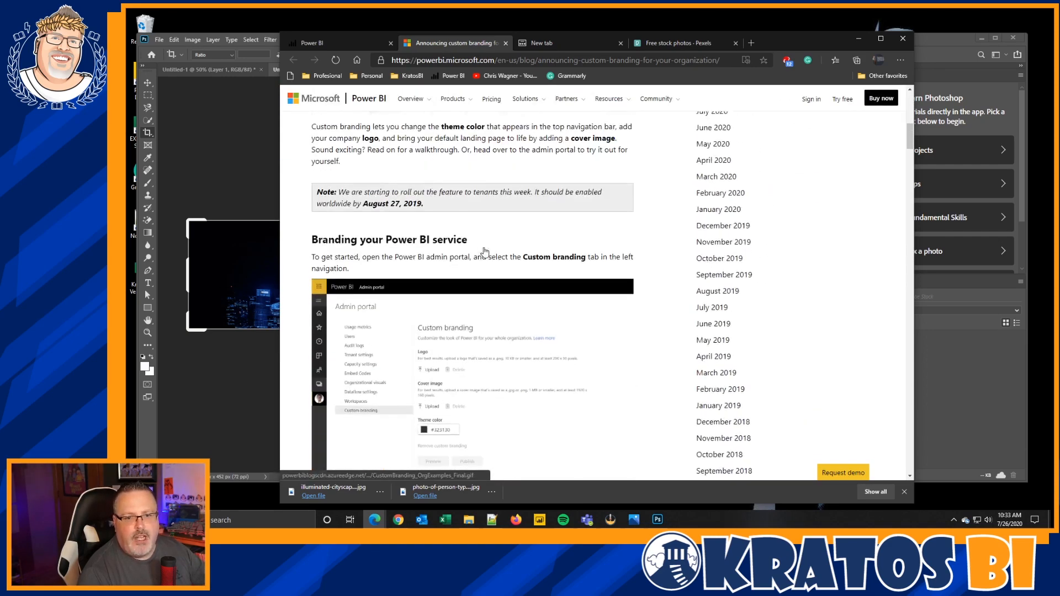
scroll(484, 246, down, 5)
scroll(484, 246, down, 9)
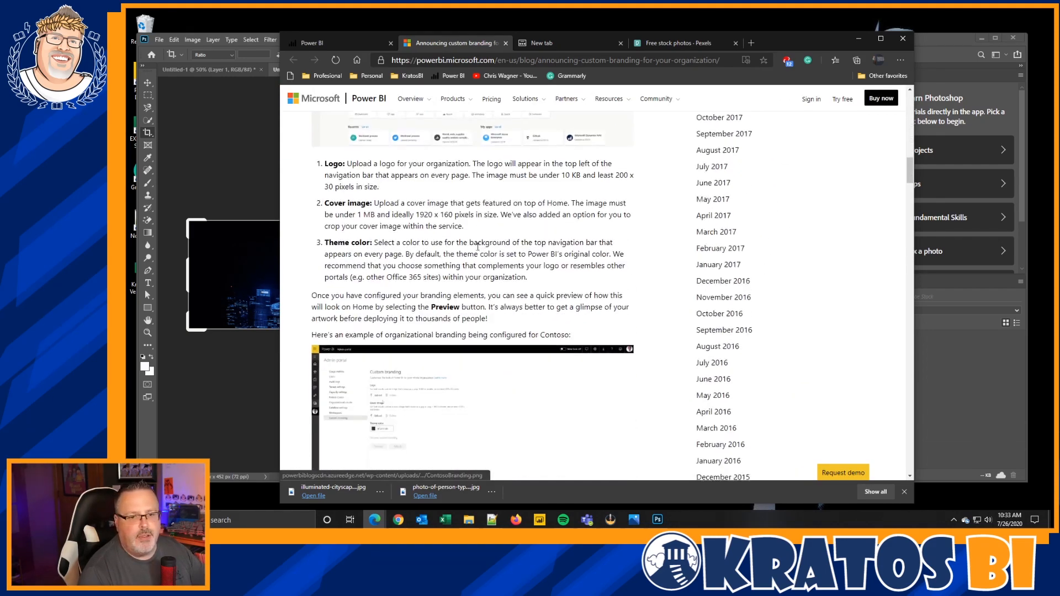
scroll(469, 265, down, 5)
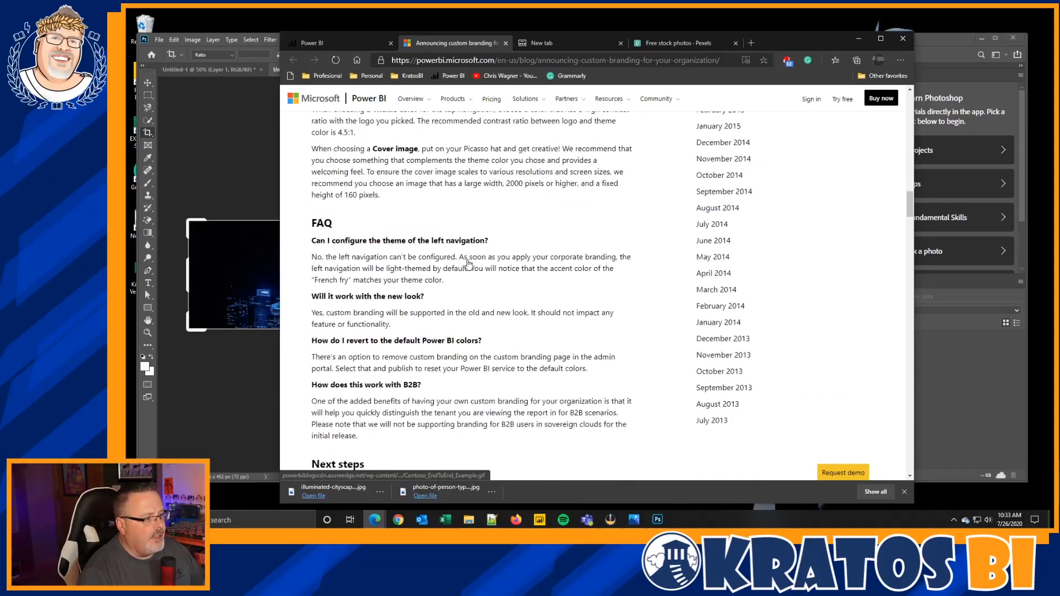
- Return to Power BI, close the empty browser tab, and open the Custom branding settings in the Admin portal
click(371, 42)
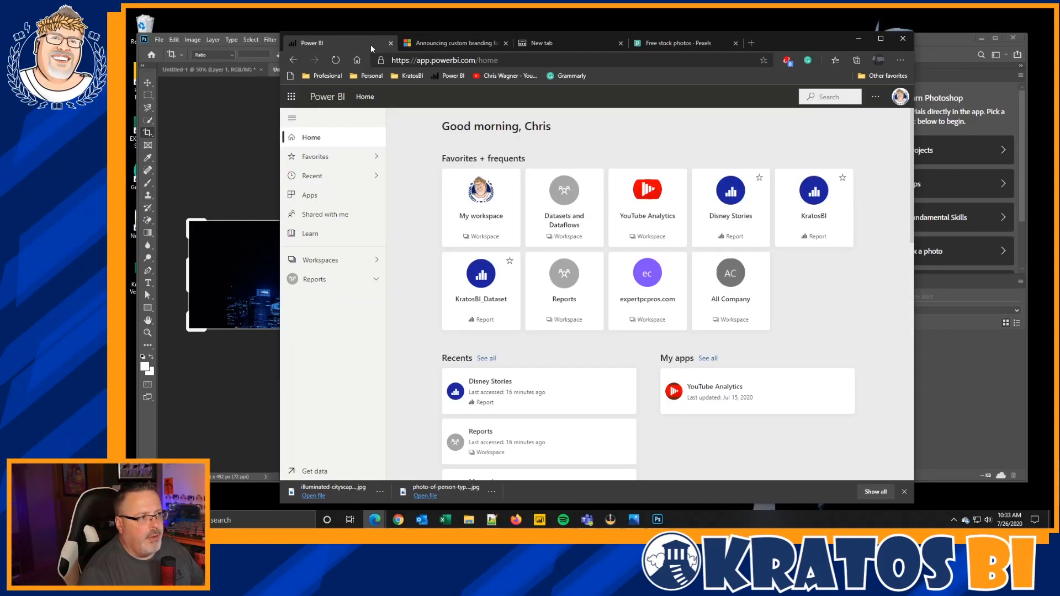
click(621, 42)
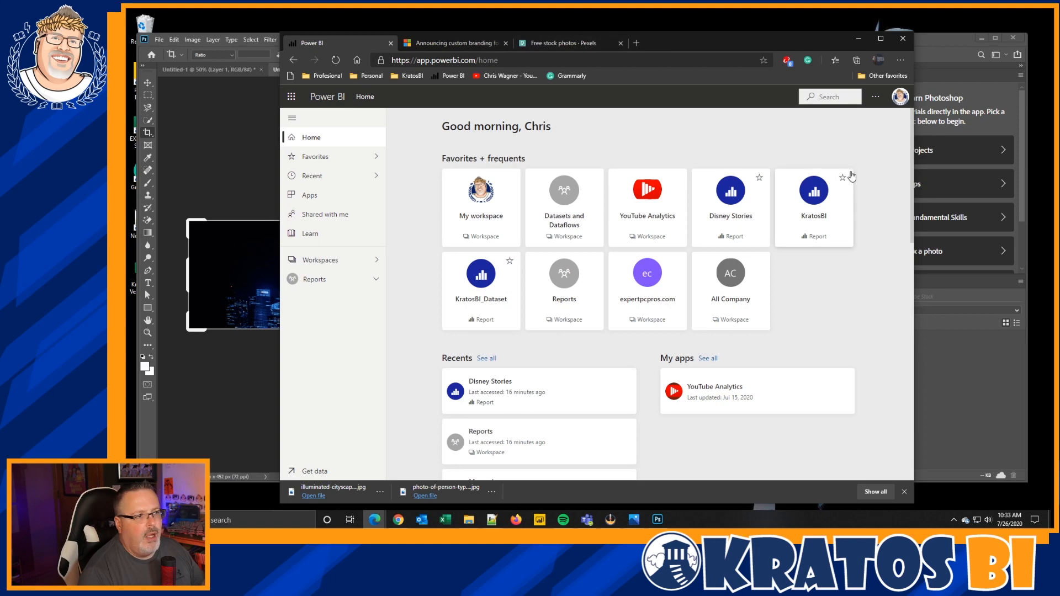
click(876, 97)
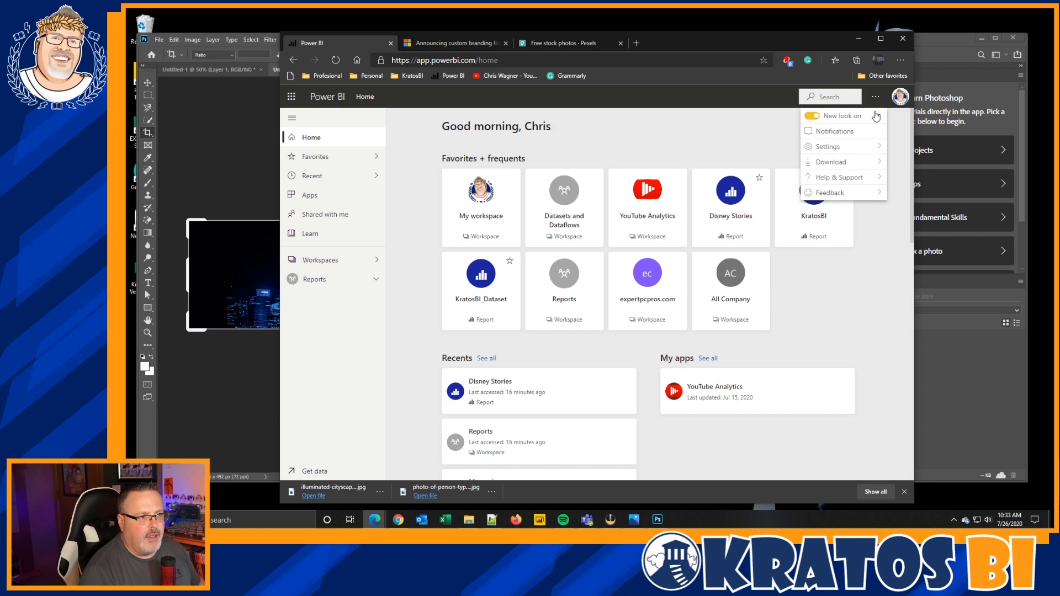
click(850, 148)
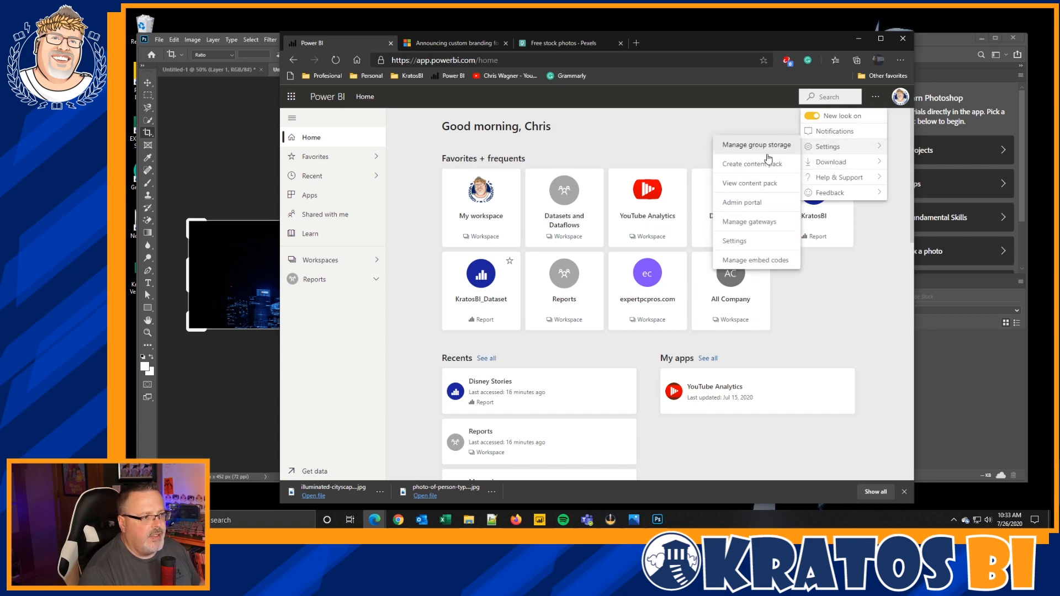
click(746, 204)
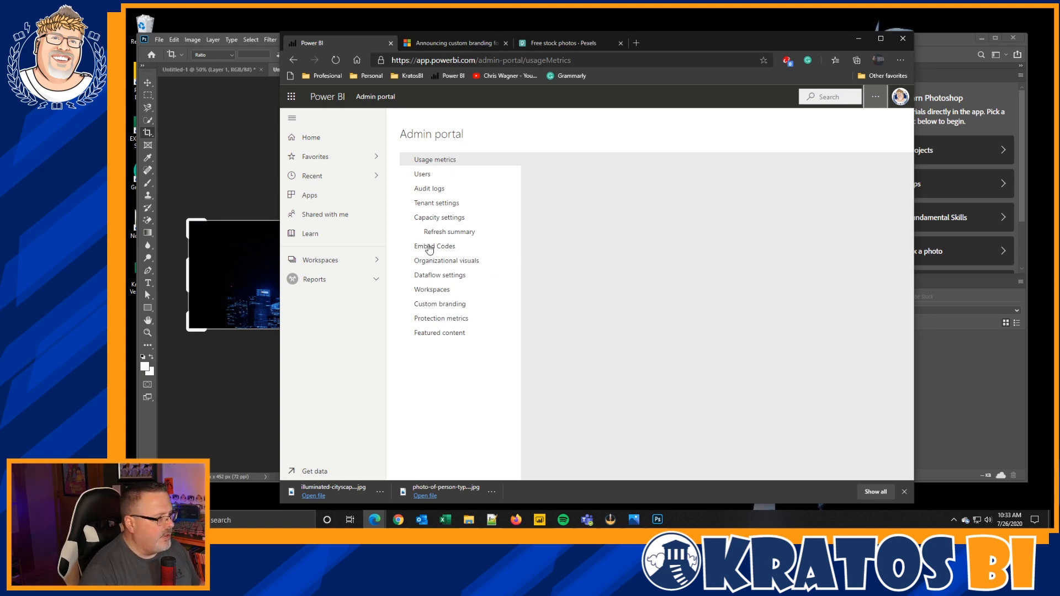
click(431, 305)
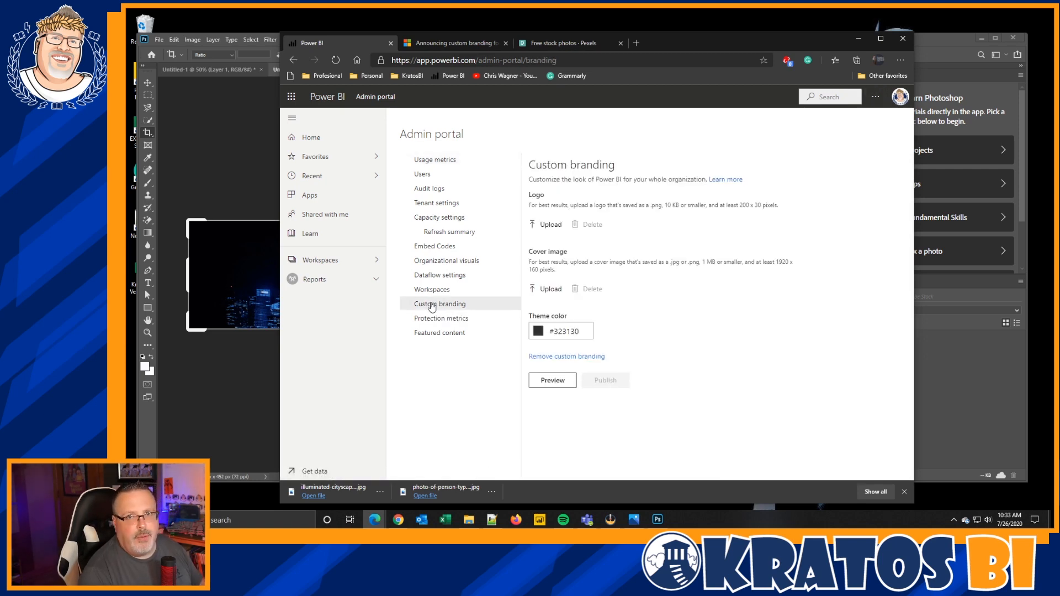
- Upload "Power Bi Logo Kratos BI.png" from the Icons folder as the organization's logo
click(555, 230)
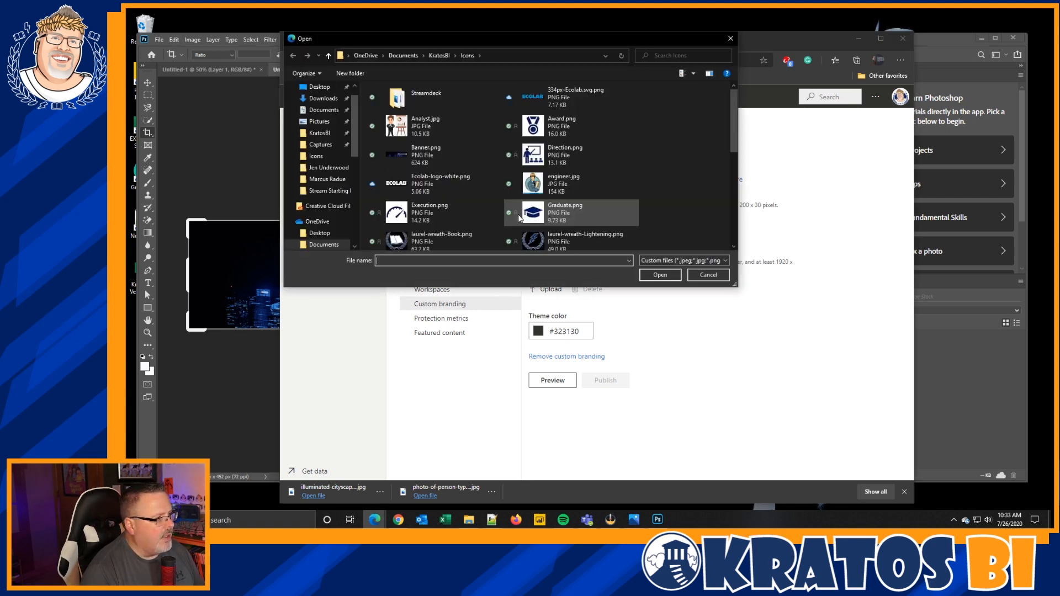
scroll(460, 196, down, 5)
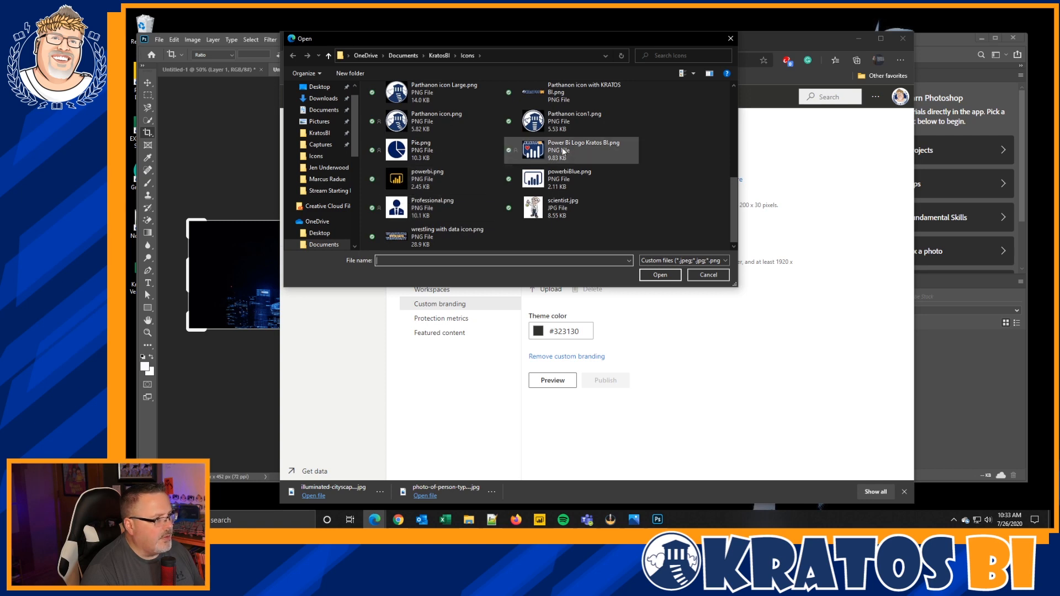
click(571, 150)
click(671, 279)
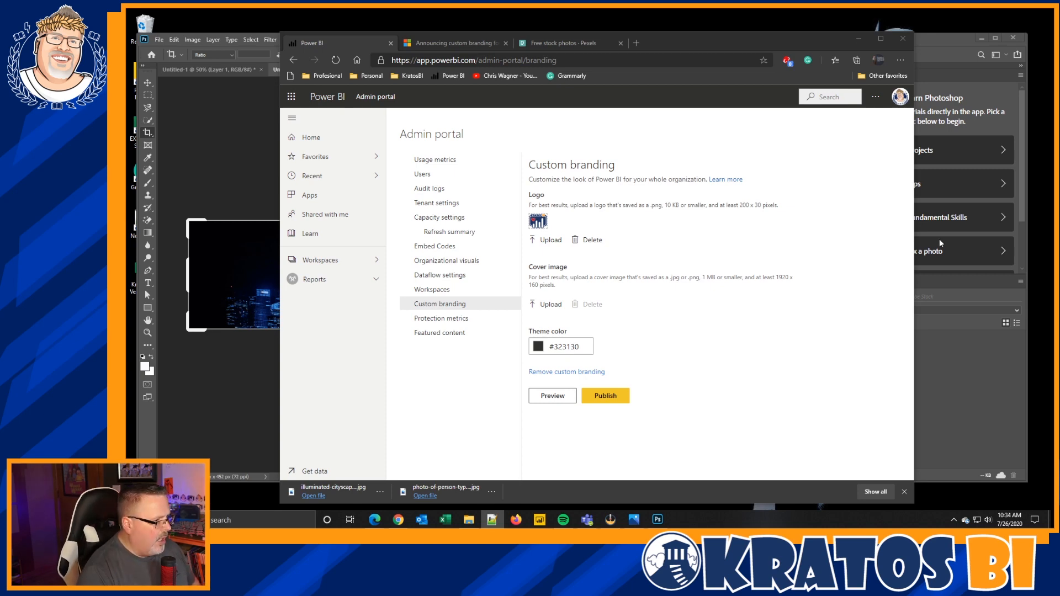
- Set the custom branding theme color to #002060
click(579, 348)
text(#002060)
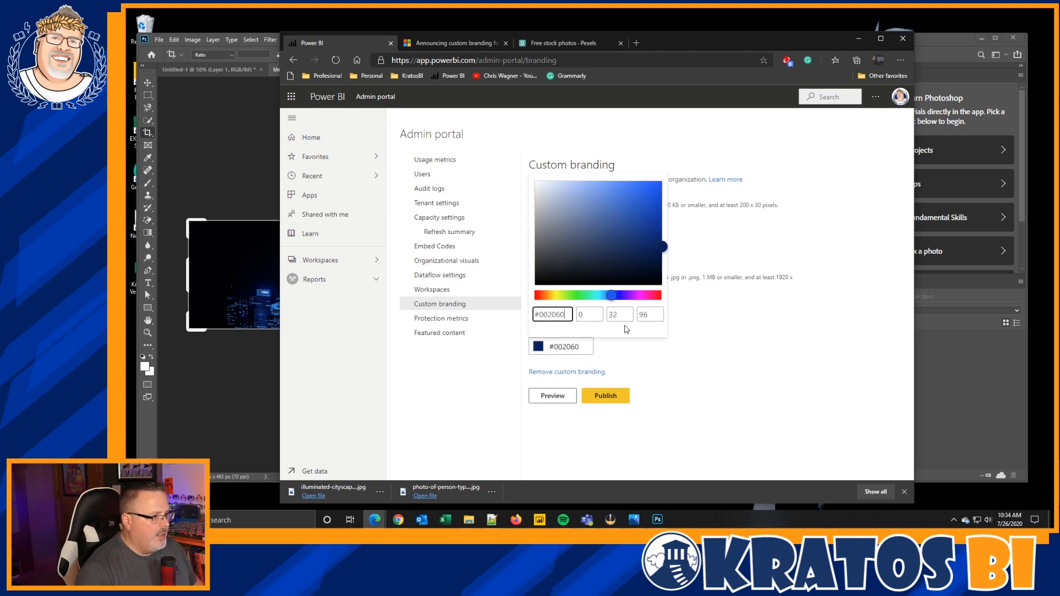
click(669, 365)
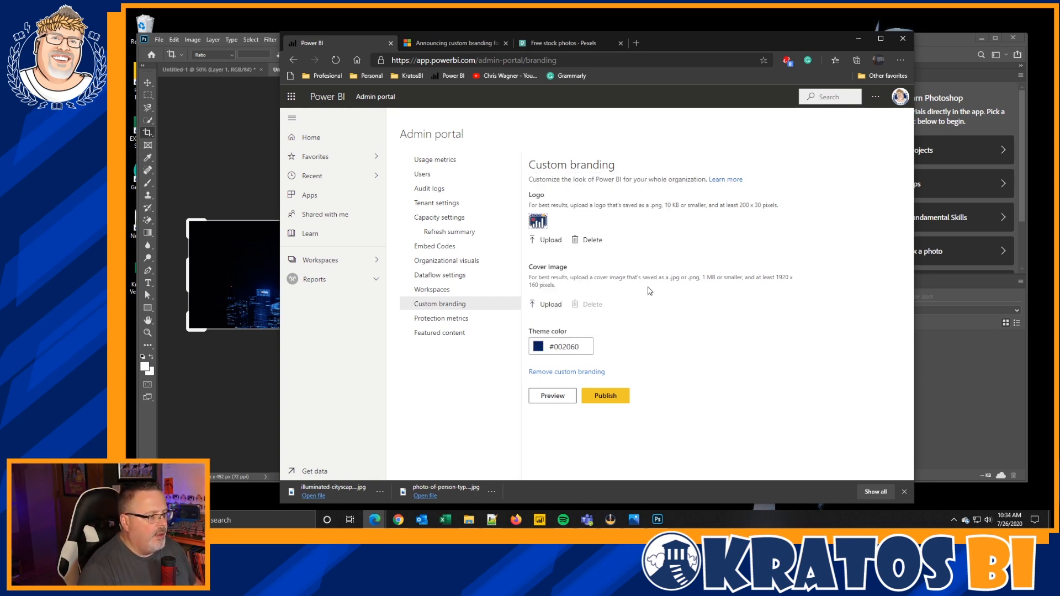
- Upload "Parthanon icon with KRATOS BI.png" as the cover image and preview the branding on the Home page
click(551, 305)
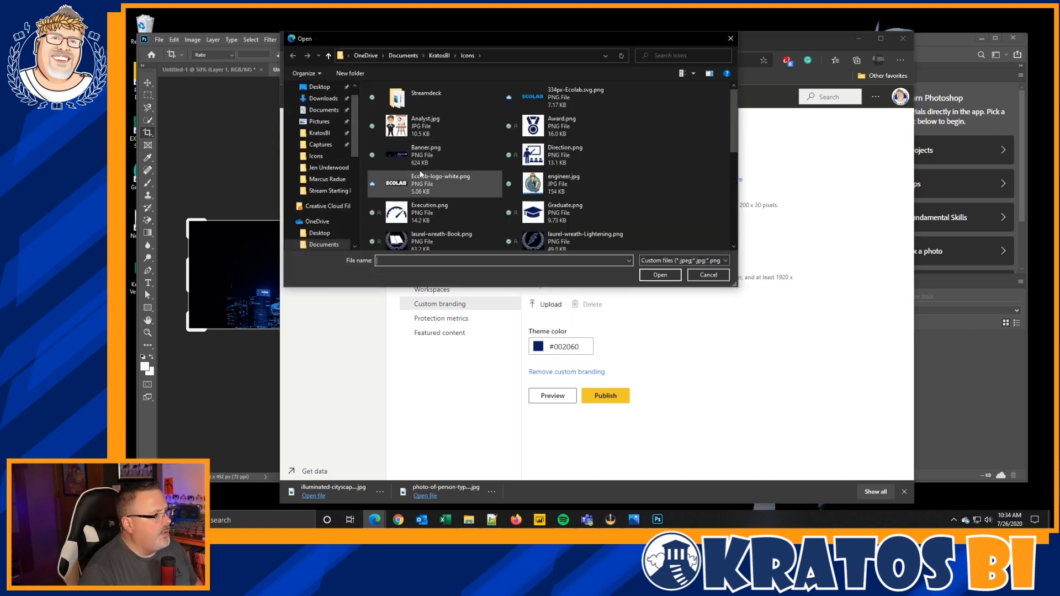
click(415, 163)
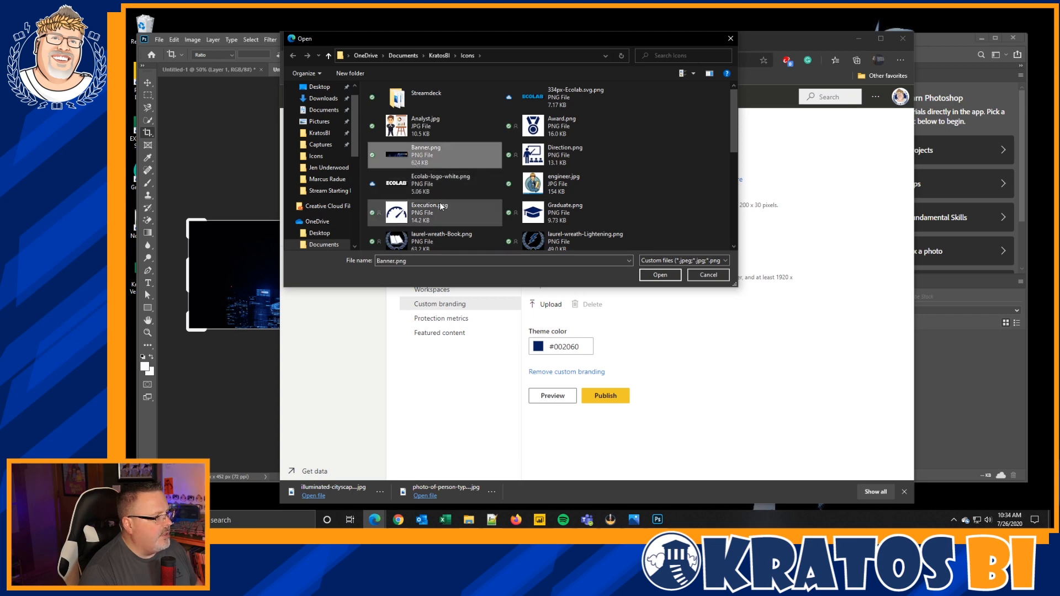
scroll(444, 204, down, 1)
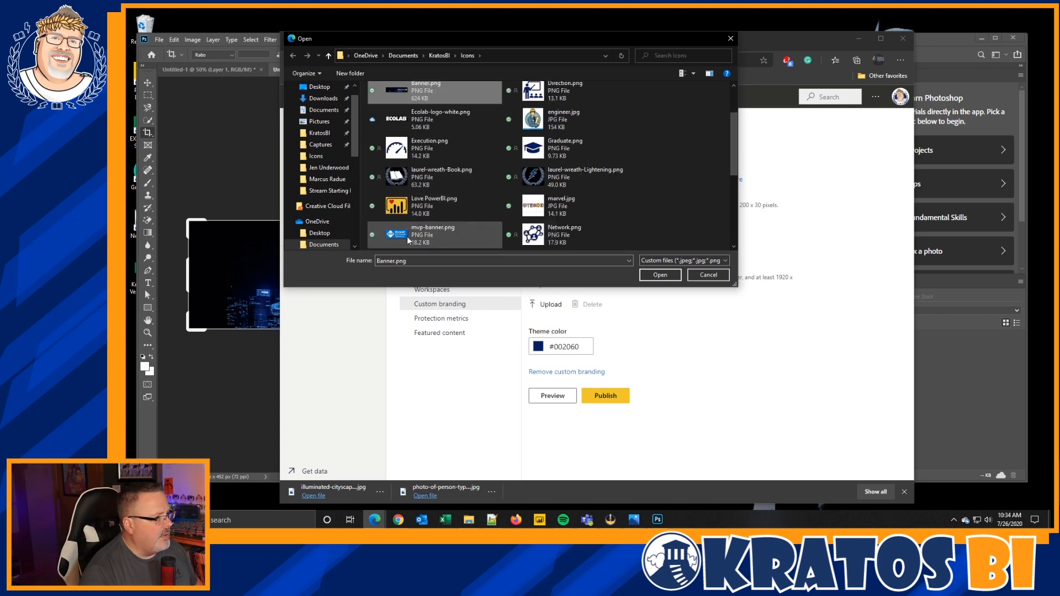
scroll(462, 190, down, 1)
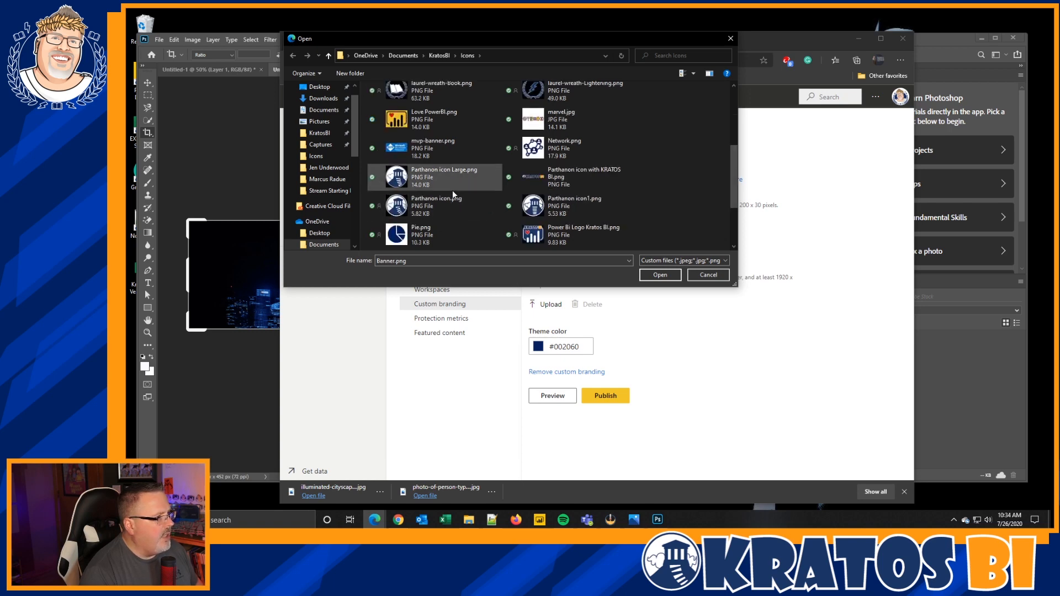
click(558, 178)
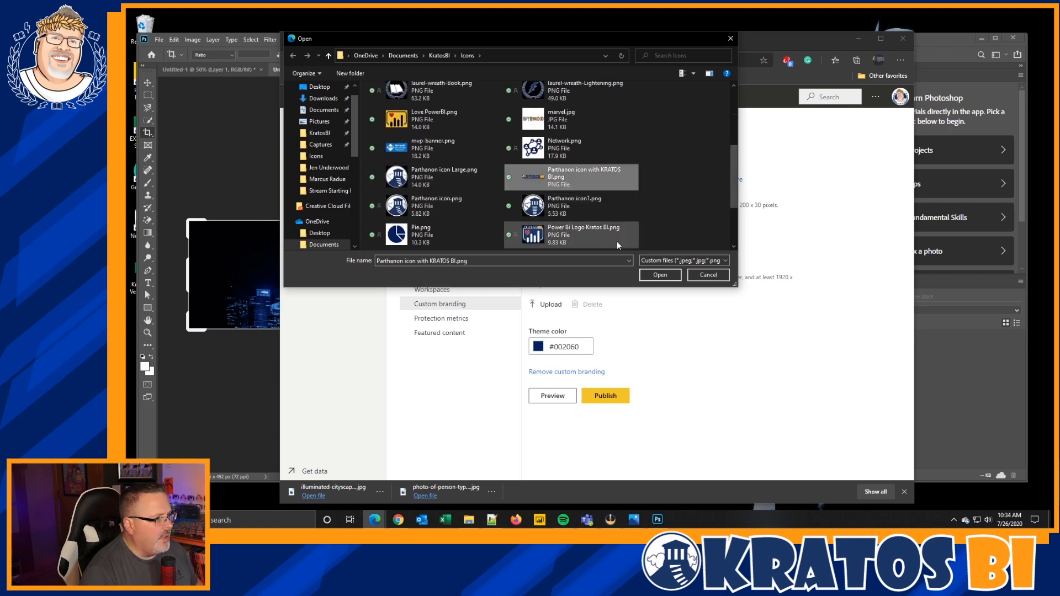
click(660, 274)
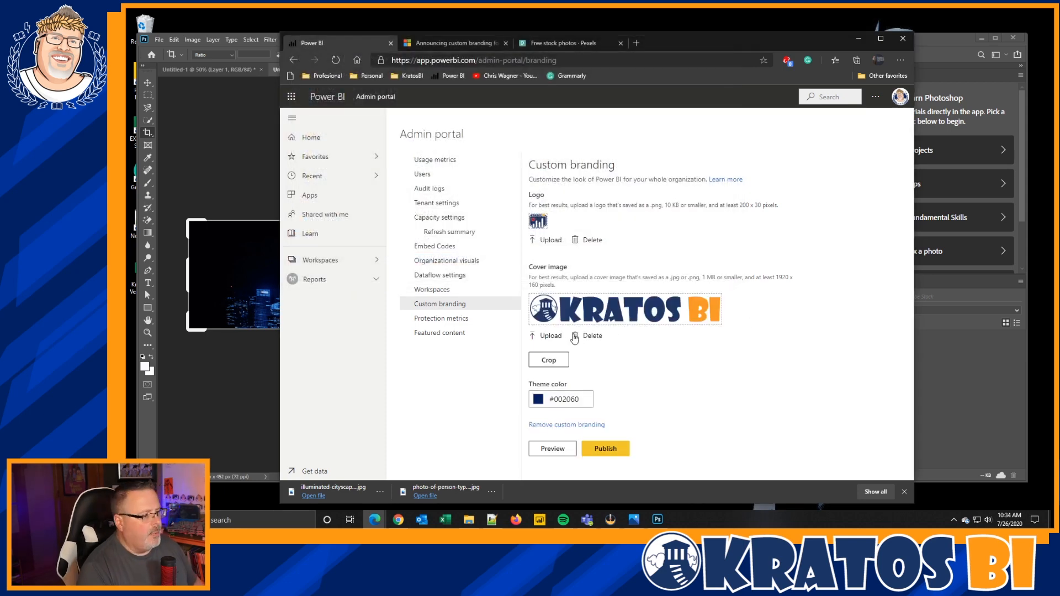
click(560, 453)
click(561, 456)
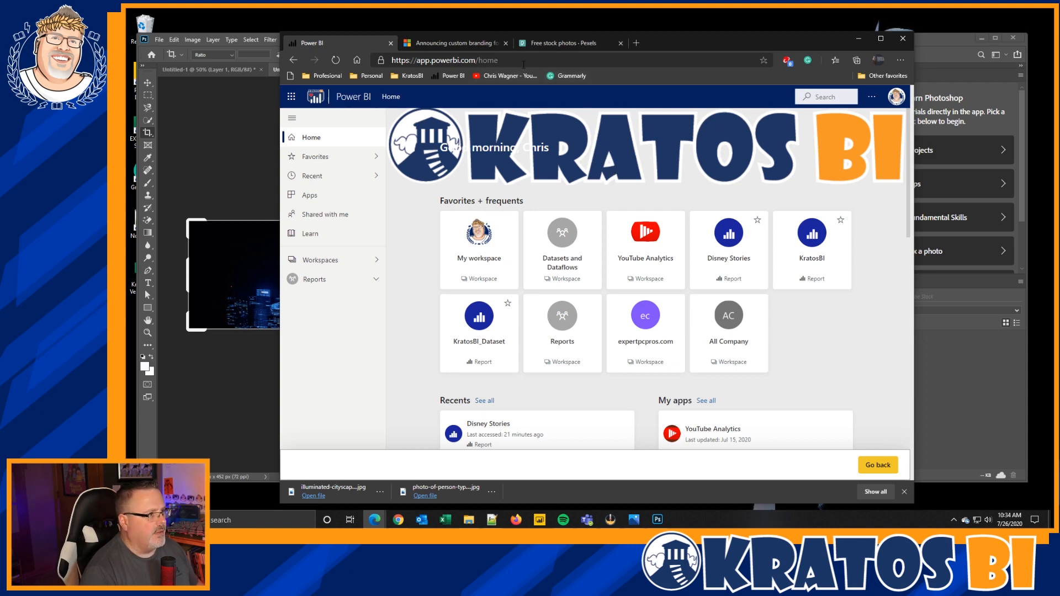
- Switch to the Pexels site and search its stock photos for "technology dark"
click(561, 42)
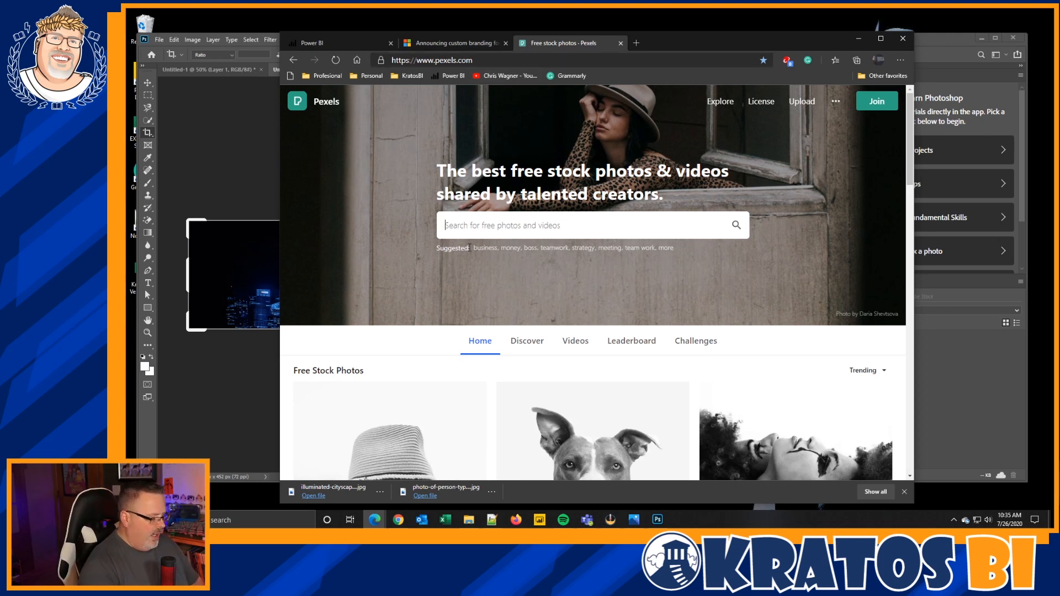
text(techno)
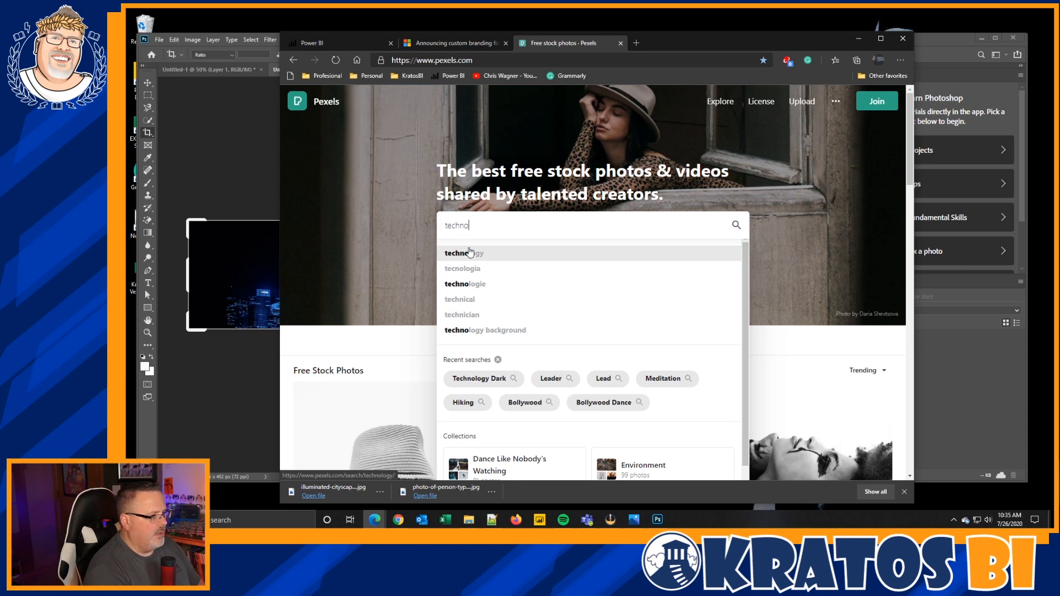
text(logy dark)
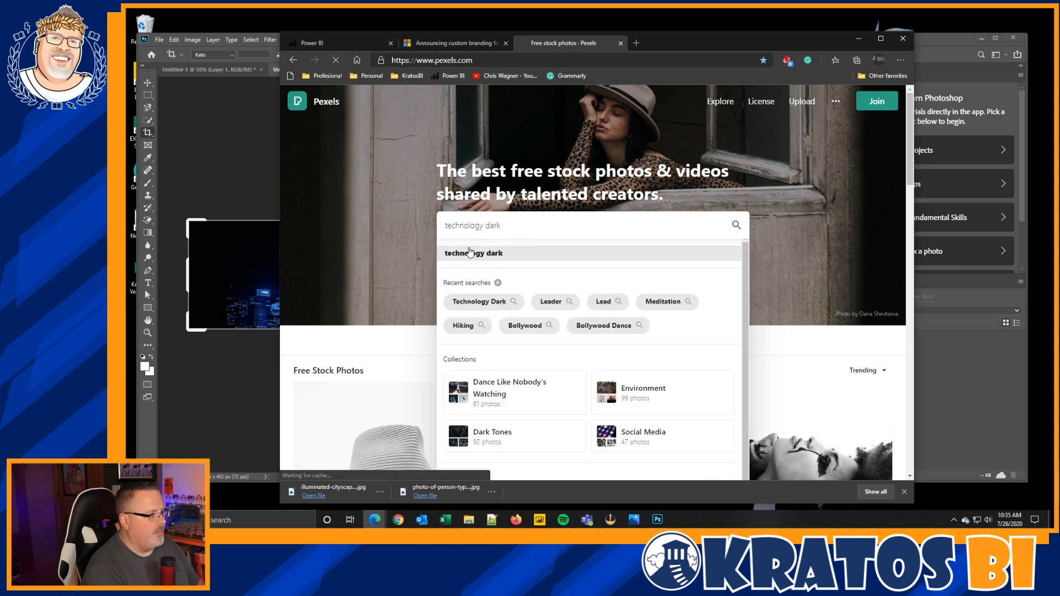
click(469, 252)
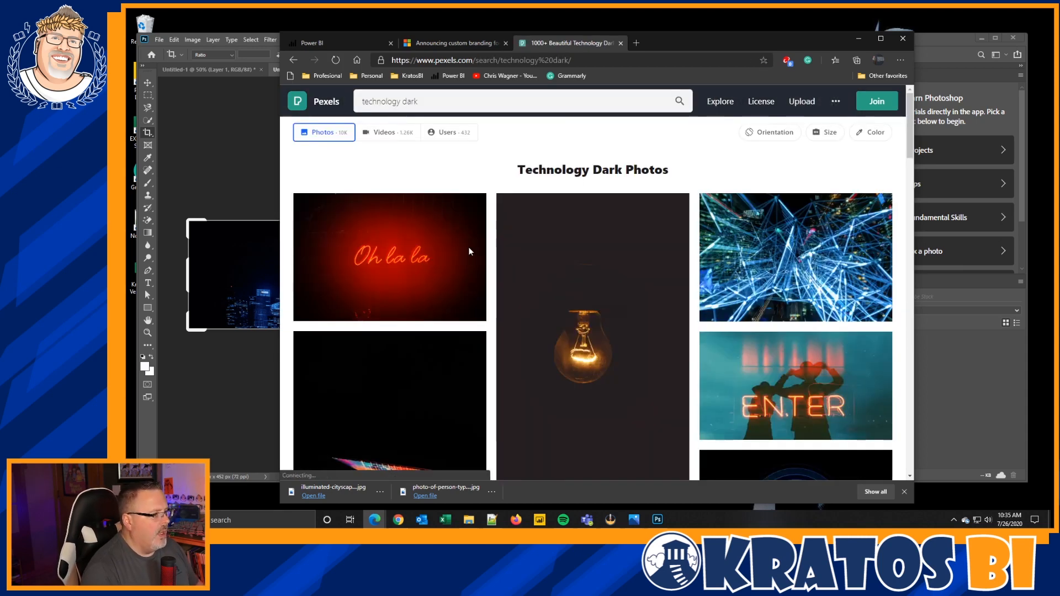
- Browse the photo results and open the blue illuminated night cityscape reflected in water
scroll(471, 251, down, 1)
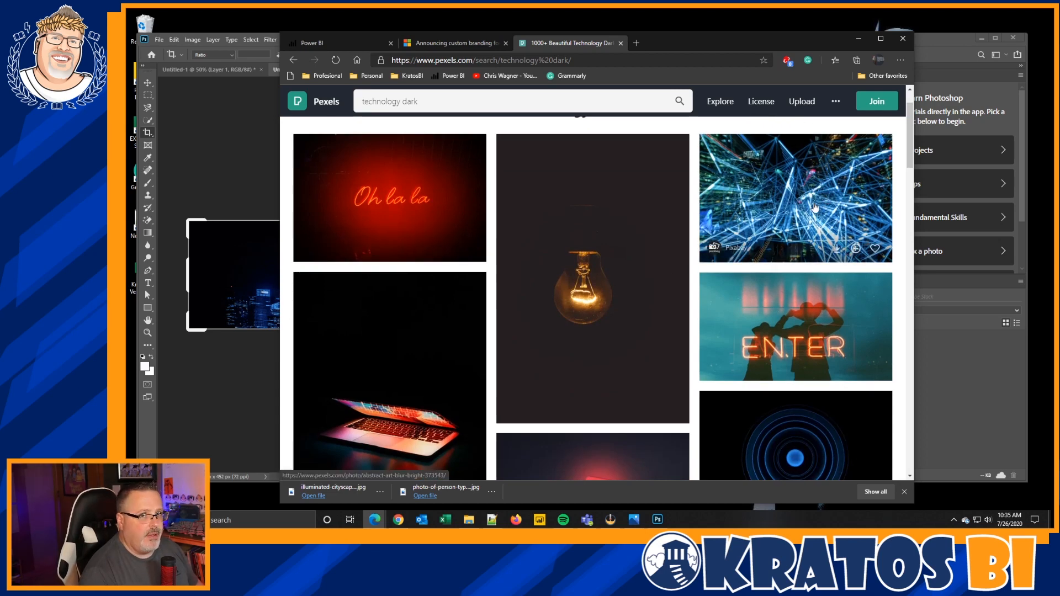
scroll(641, 220, down, 7)
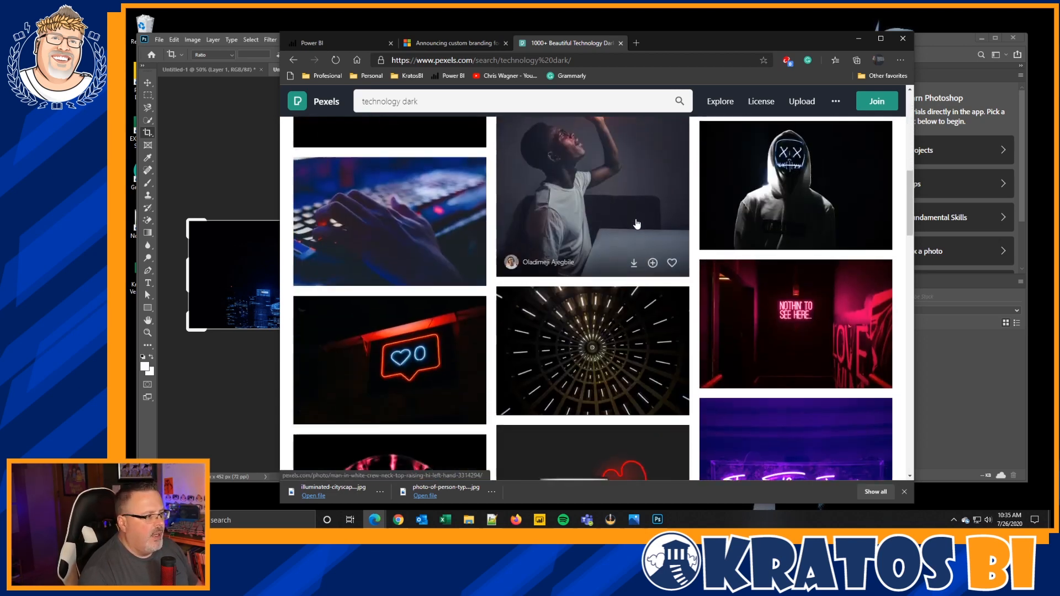
scroll(441, 212, down, 5)
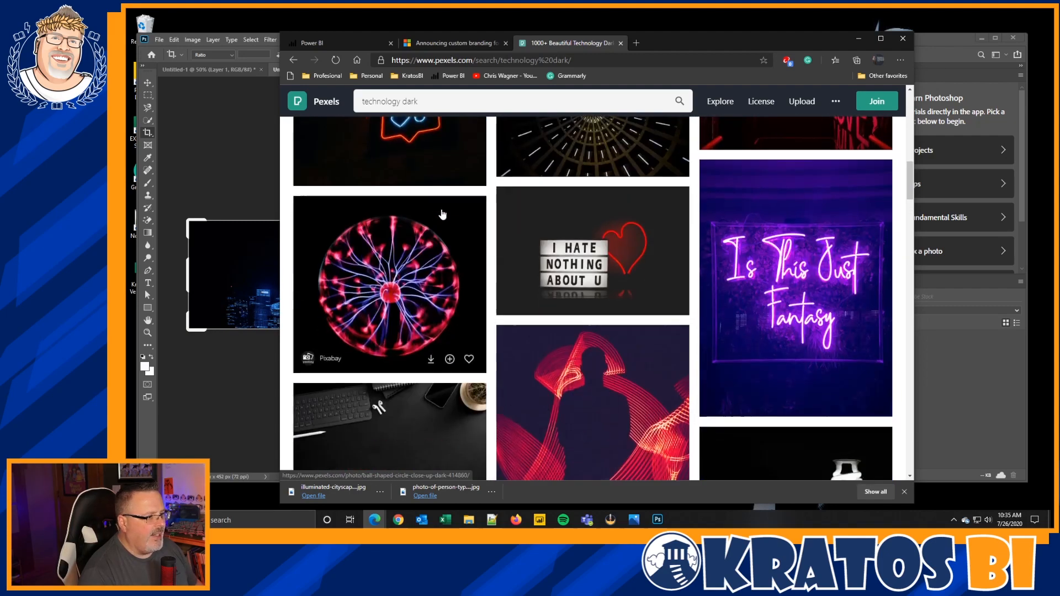
scroll(477, 201, down, 10)
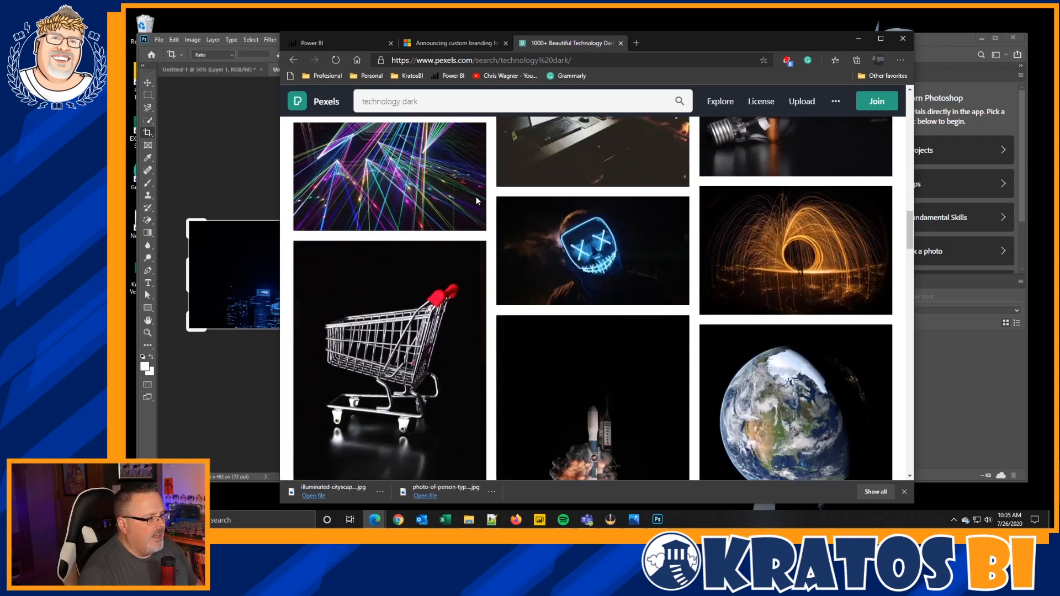
scroll(480, 199, down, 7)
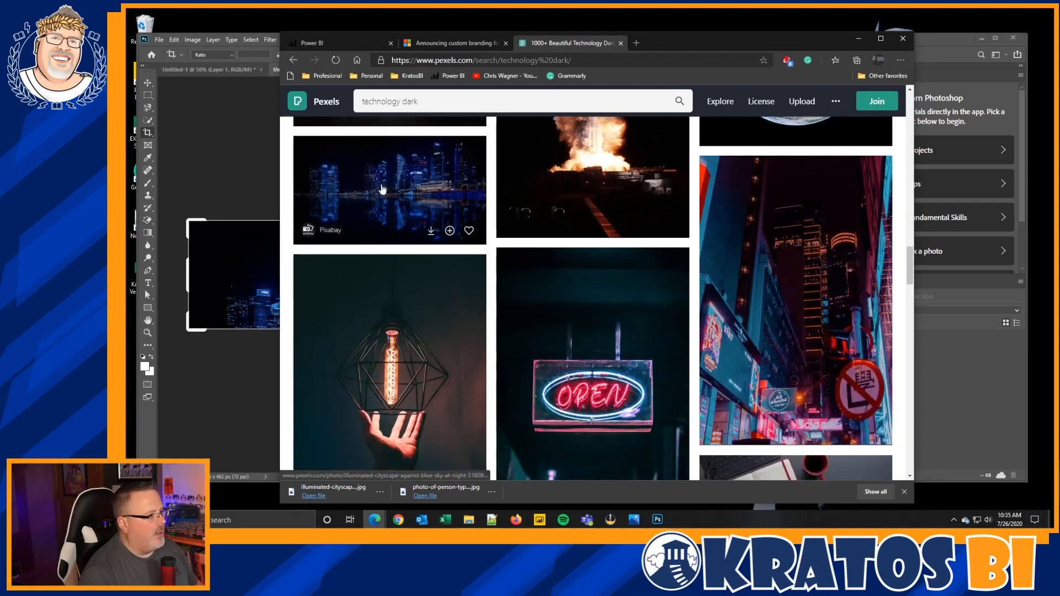
click(379, 191)
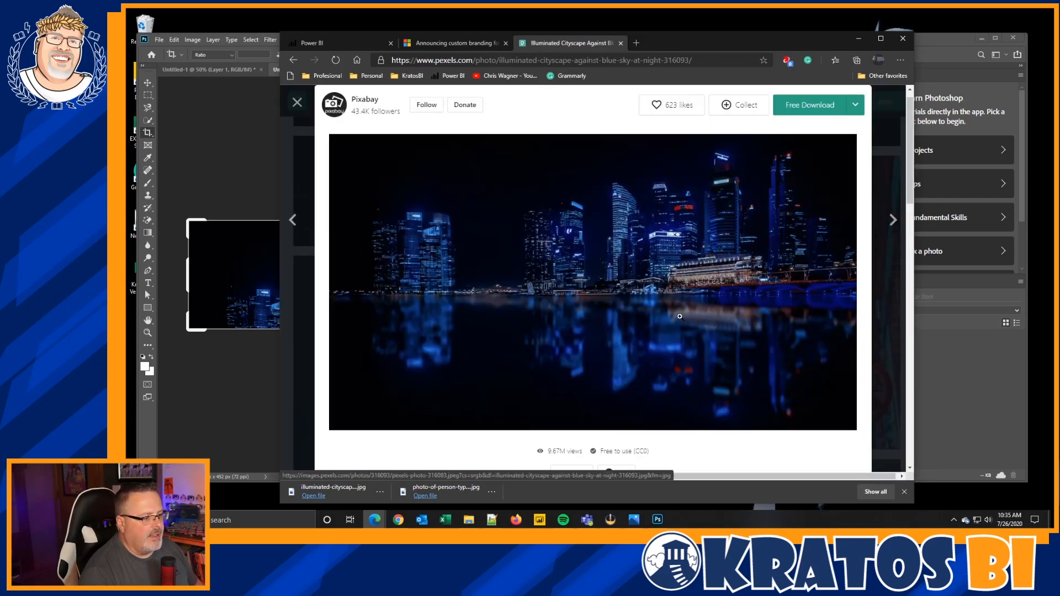
- Switch to the Photos app and view the downloaded illuminated cityscape image full screen
click(629, 523)
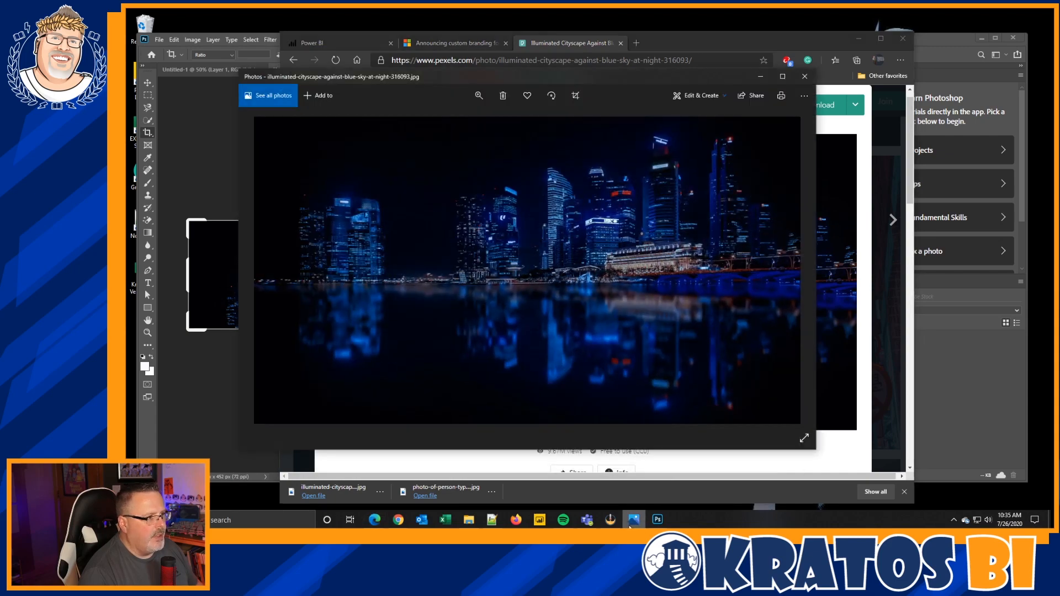
double_click(604, 152)
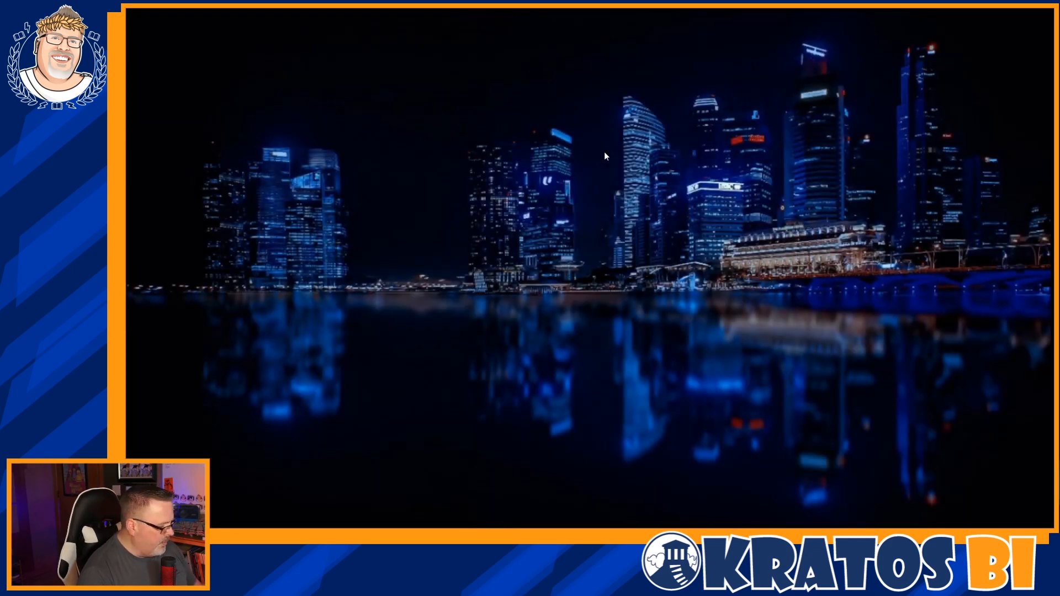
- Return to the custom branding settings in Power BI and check the recommended pixel dimensions for the cover image
double_click(602, 153)
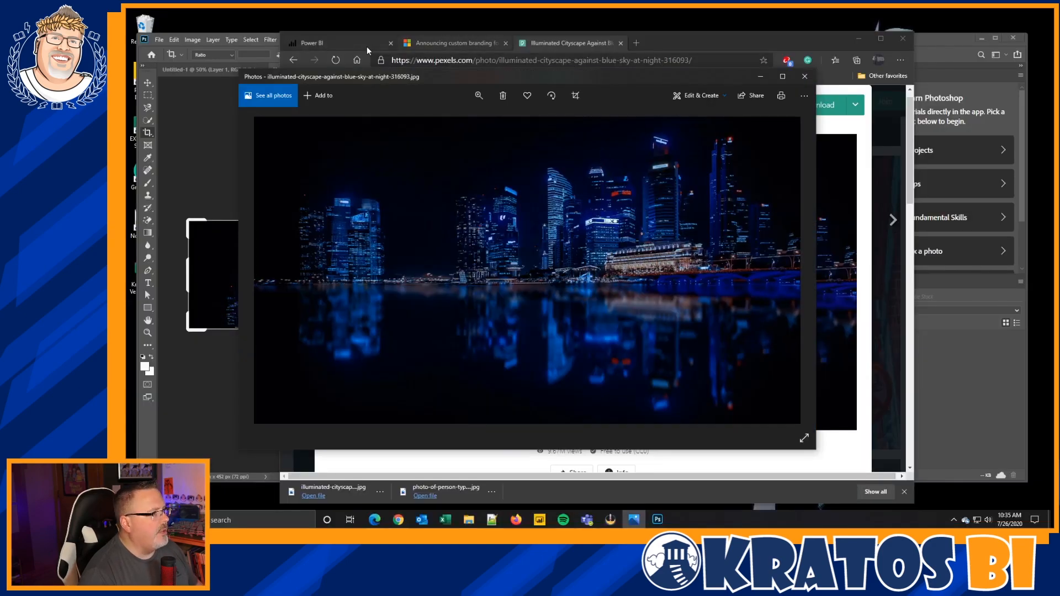
click(367, 46)
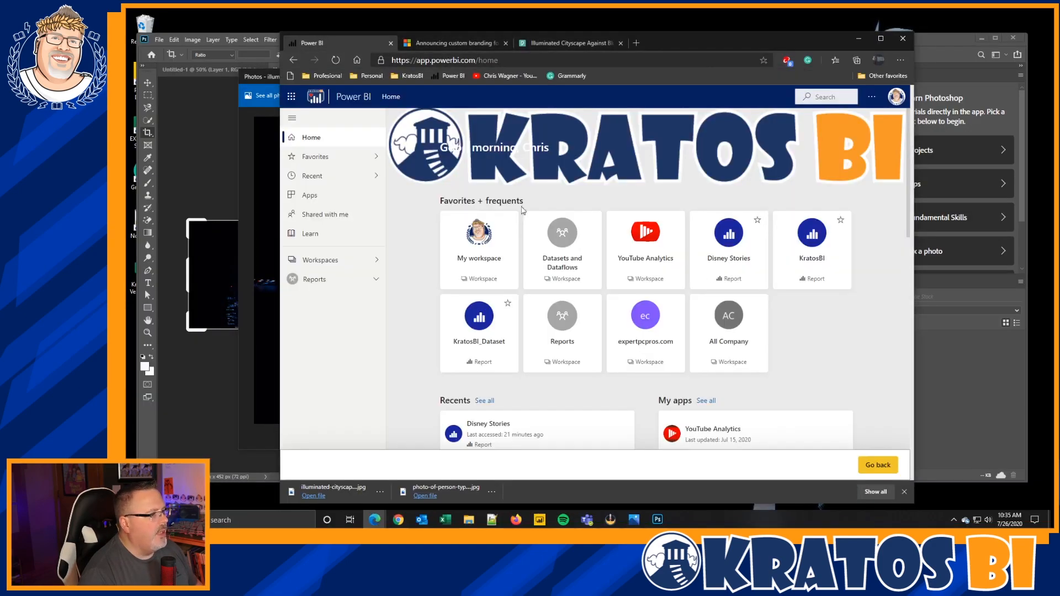
click(878, 465)
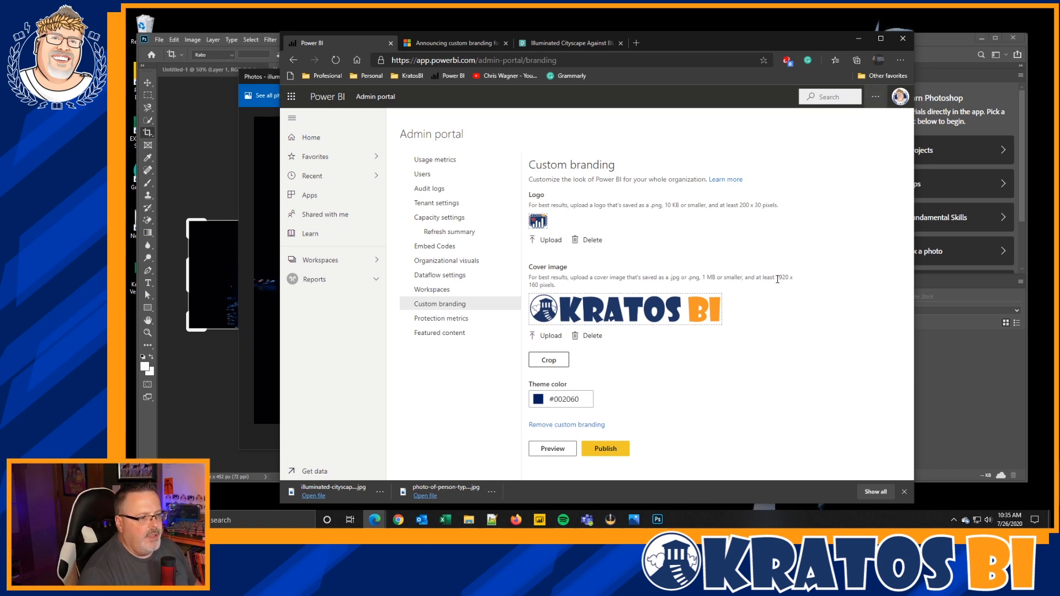
drag(776, 278, 790, 279)
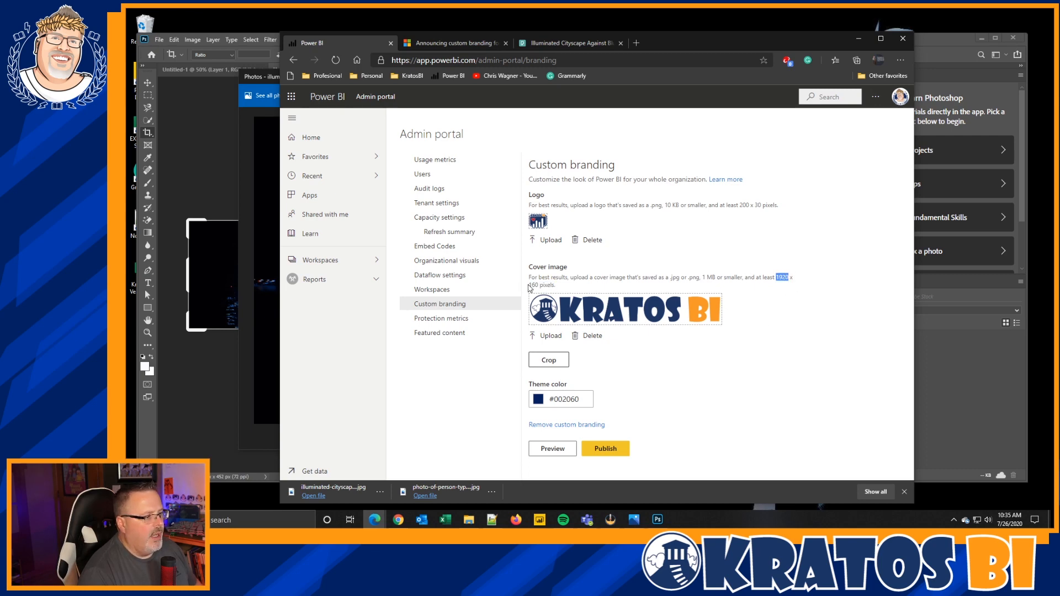
drag(529, 285, 547, 286)
click(593, 289)
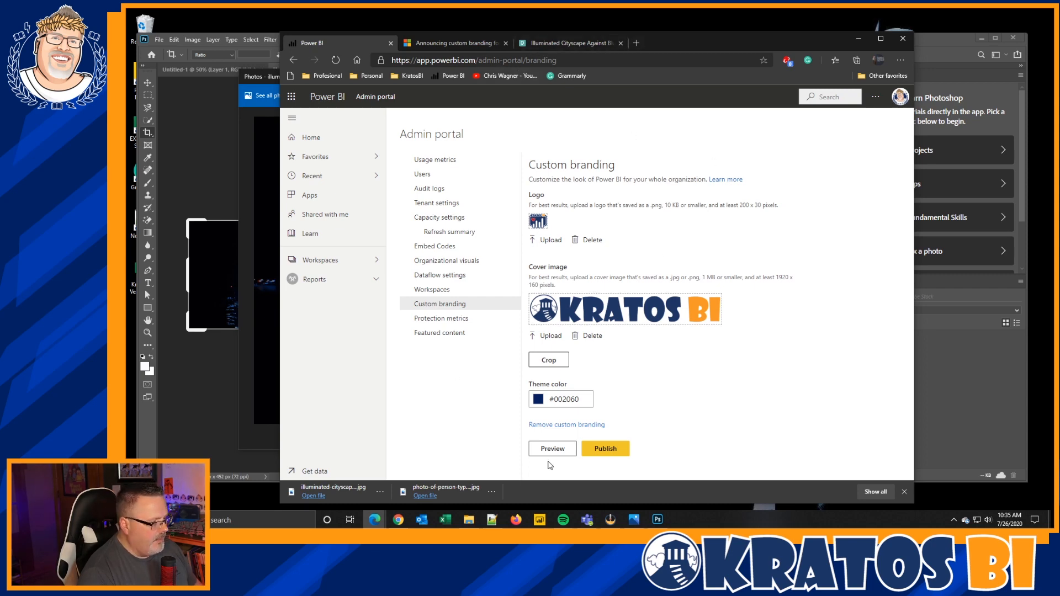
- Switch to Photos to view the cityscape image enlarged, and to Photoshop to view the banner combining it with the KRATOS BI logo
click(634, 519)
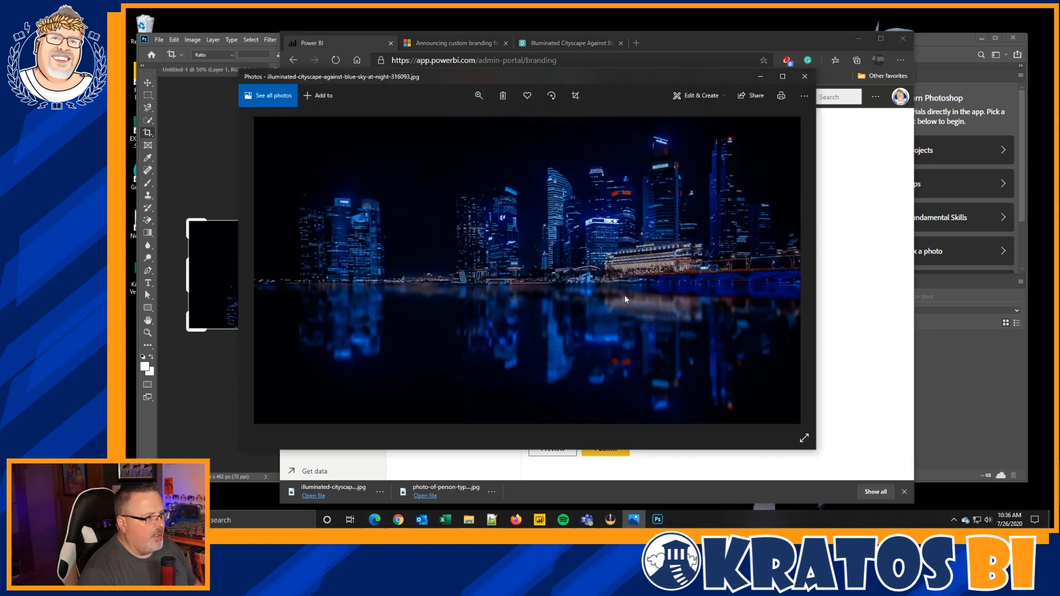
click(781, 78)
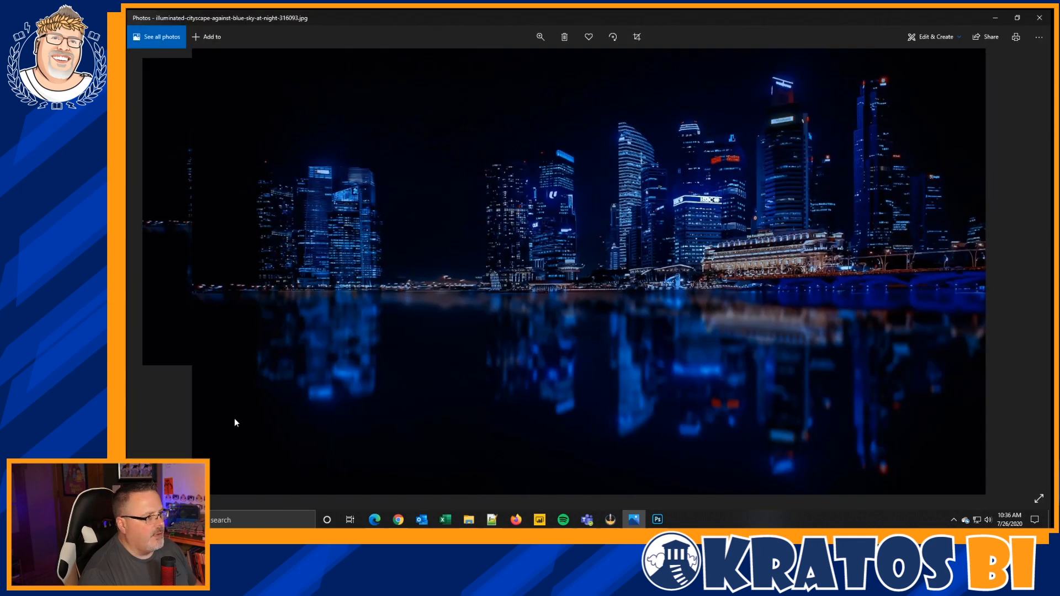
key(F11)
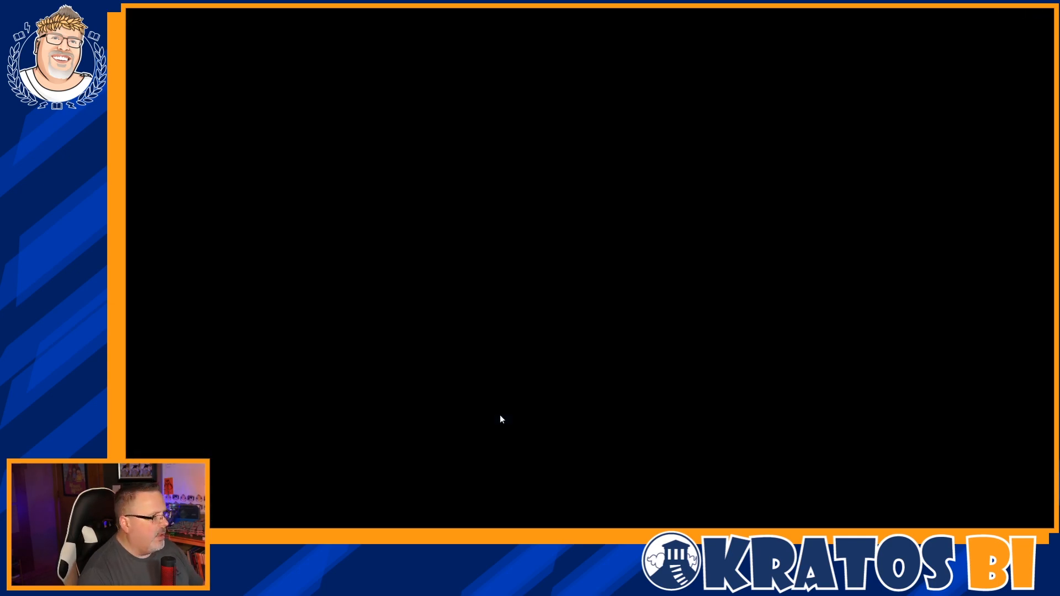
key(Escape)
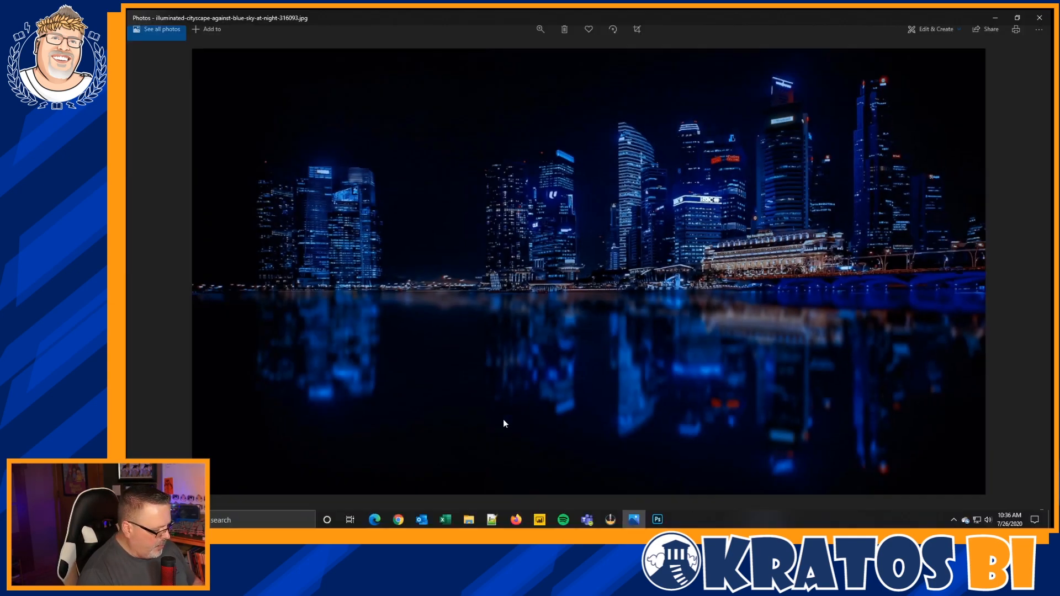
key(alt+Tab)
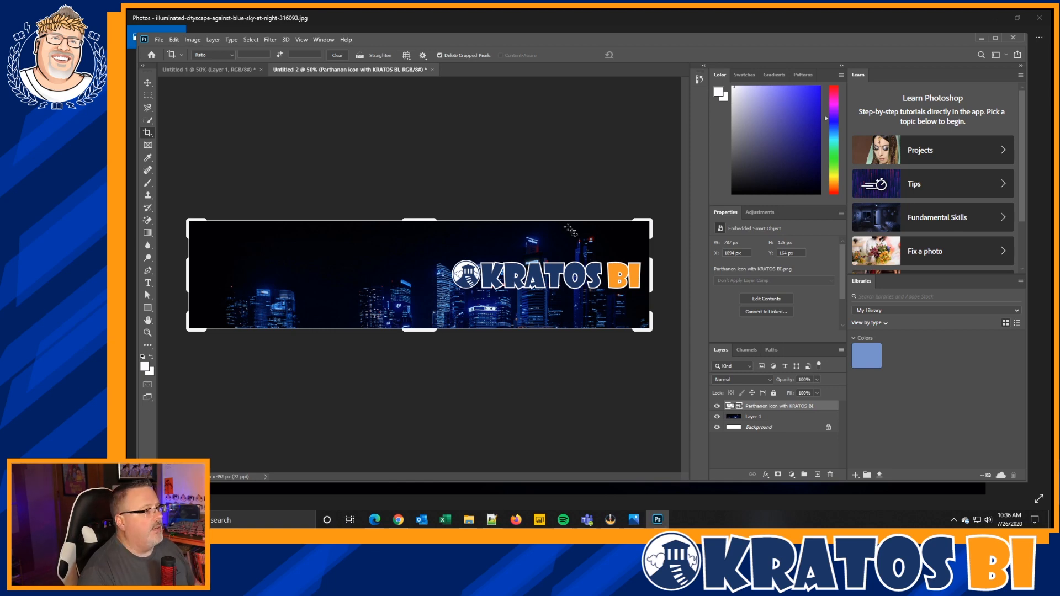
click(980, 39)
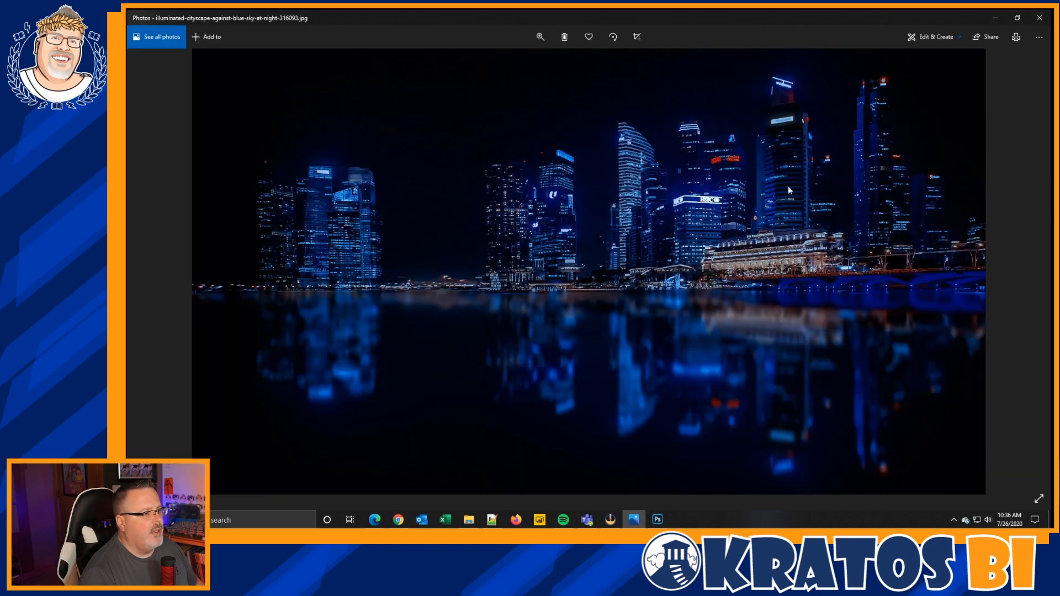
- Switch back to Power BI, replace the cover image with Banner.png and preview the branding on the Home page
click(995, 18)
click(592, 336)
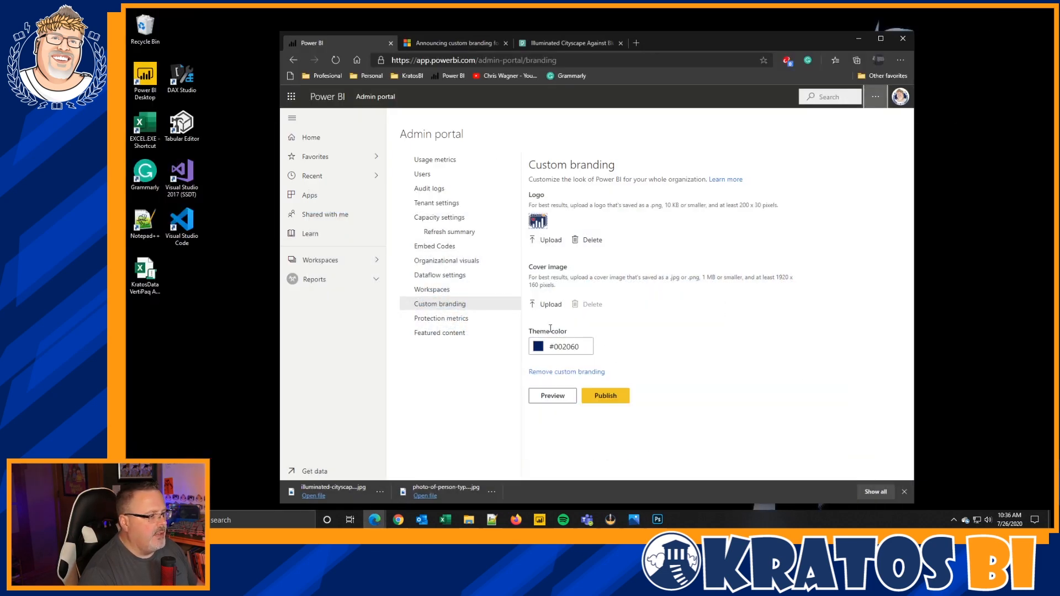
click(546, 303)
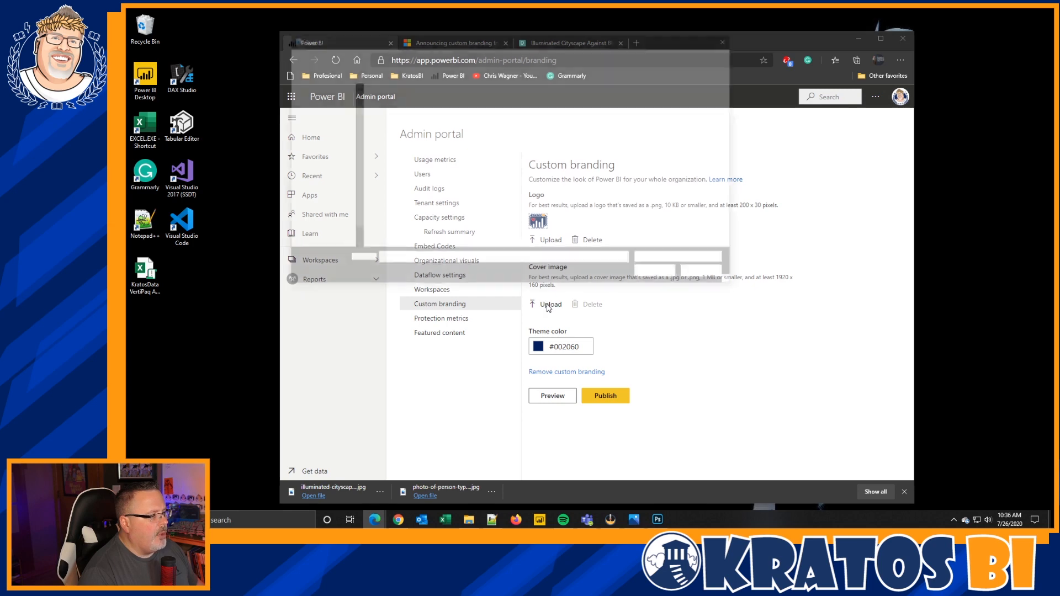
click(422, 156)
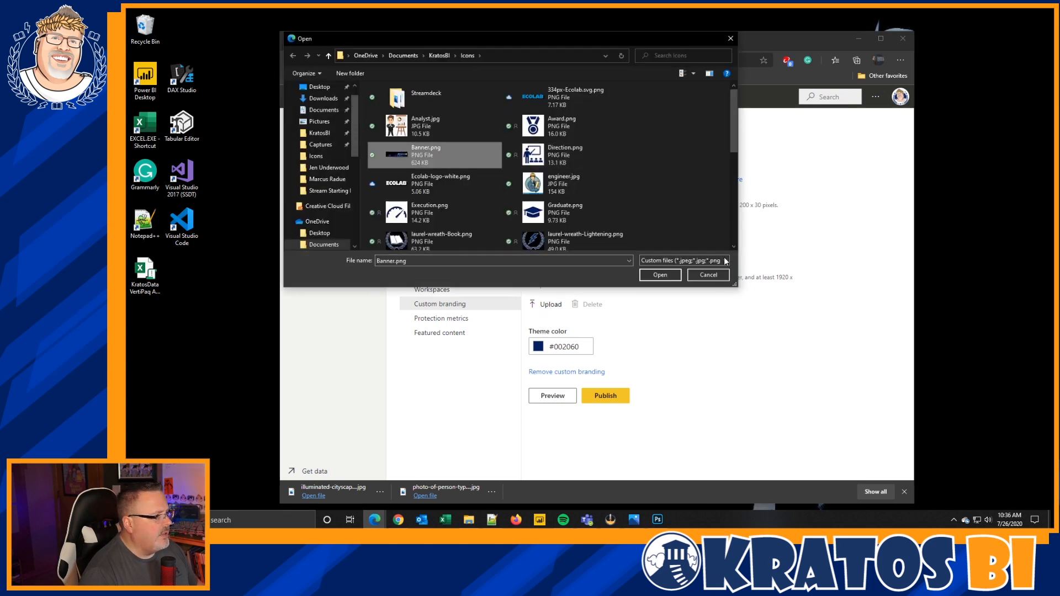
click(661, 275)
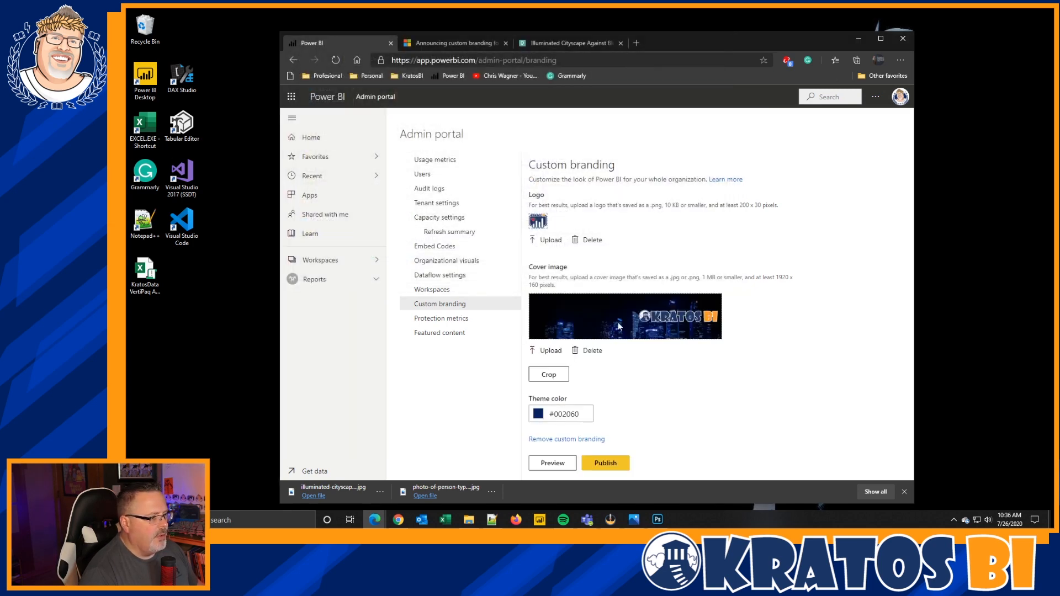
click(555, 463)
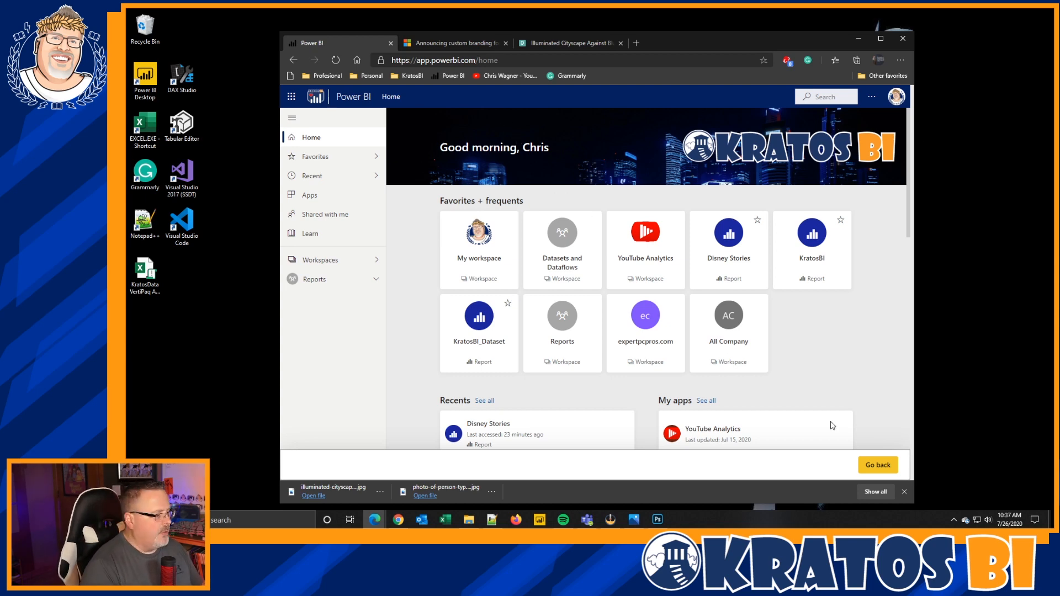
click(882, 470)
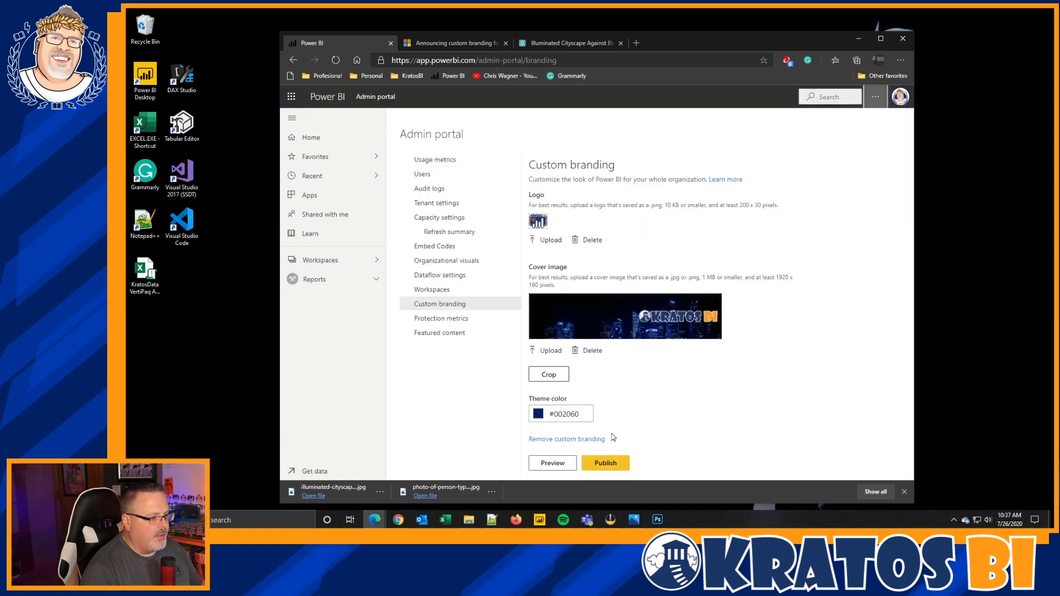
- Publish the custom branding to the whole organization and reload the Home page to load the new look
click(614, 465)
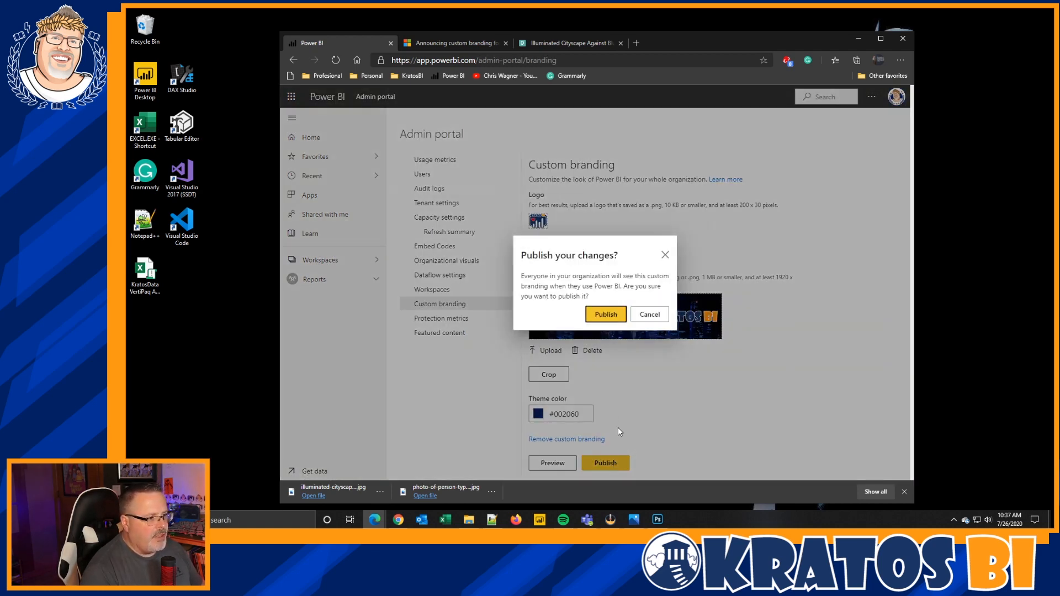
click(609, 315)
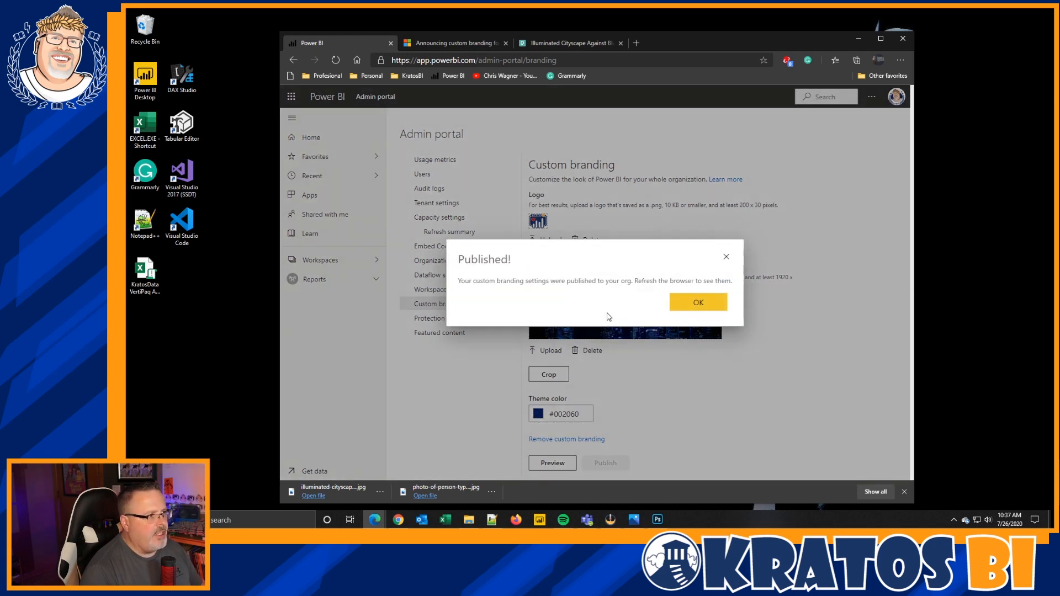
click(690, 308)
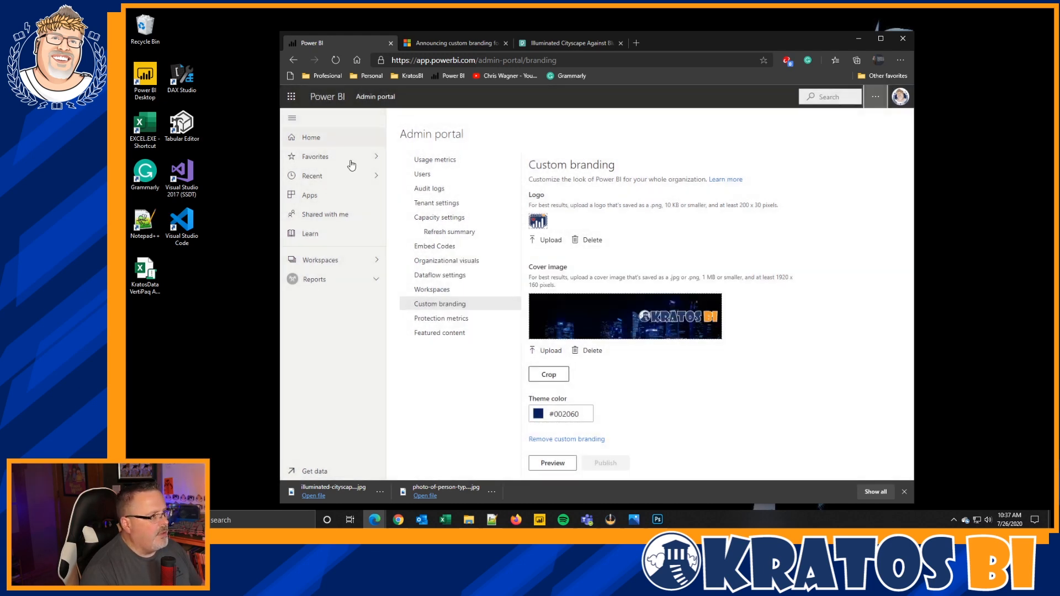
click(317, 141)
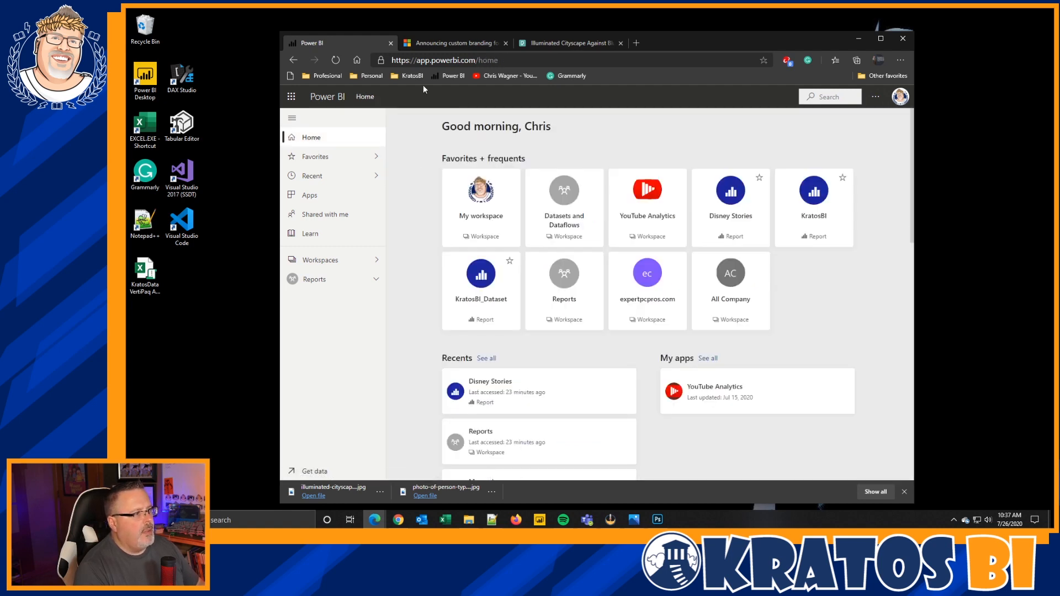
click(336, 61)
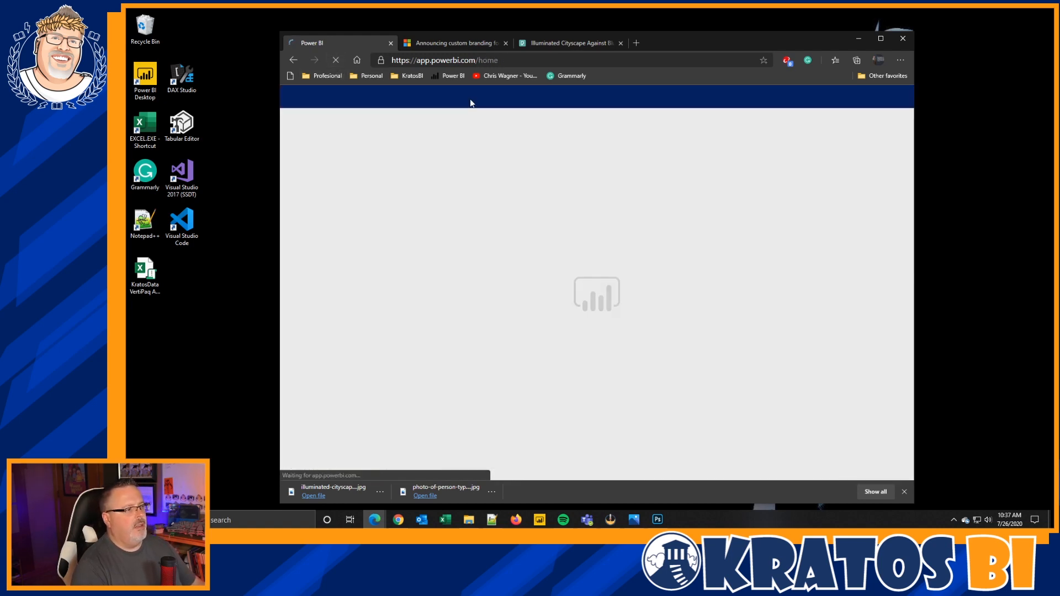